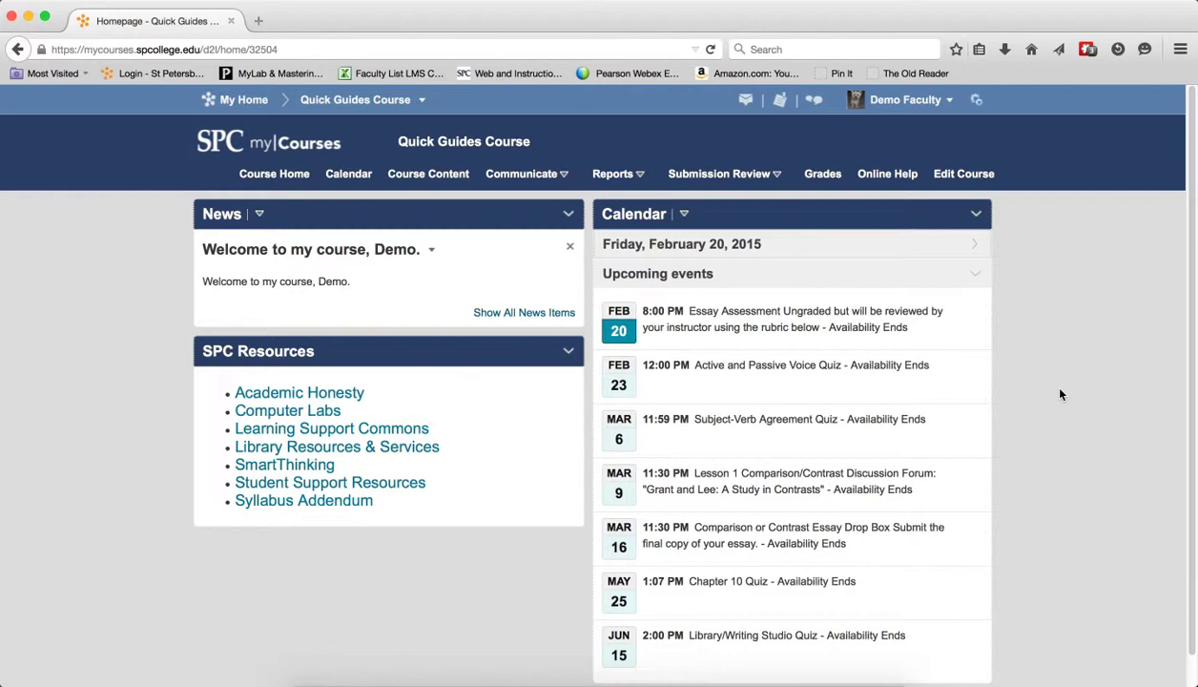
Open the Quick Guides Course calendar and group the agenda events by course
{"action": "left_click", "coordinate": [355, 179]}
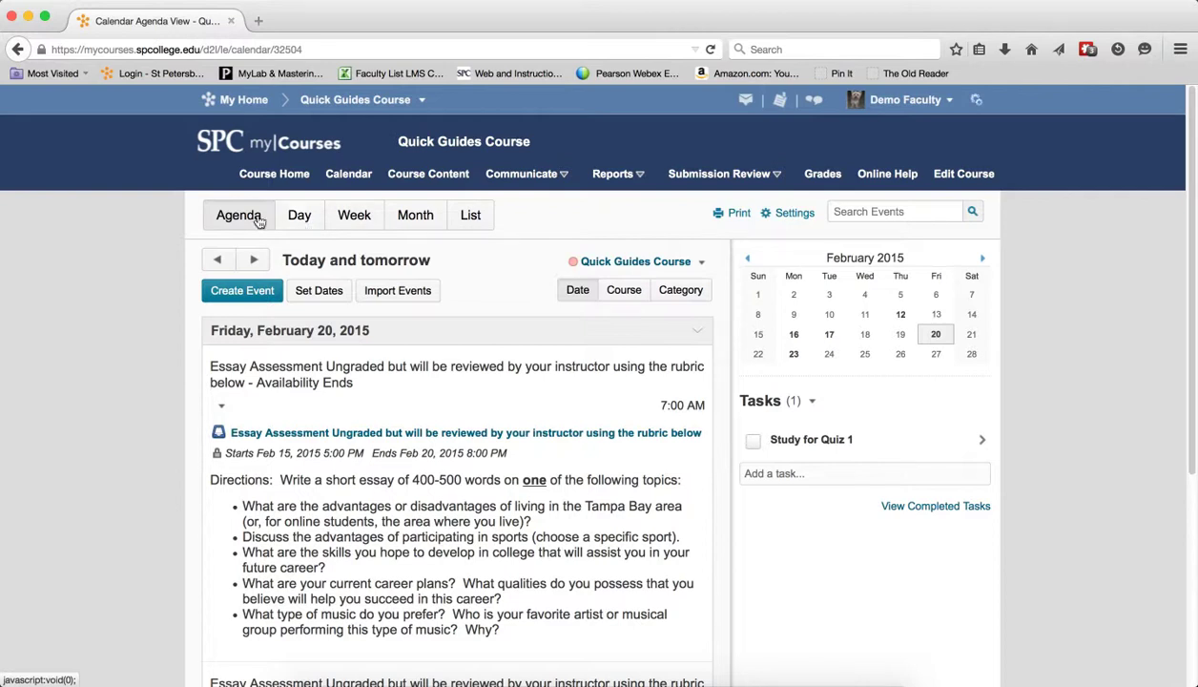
{"action": "scroll", "coordinate": [364, 391], "scroll_direction": "down", "scroll_amount": 1}
{"action": "scroll", "coordinate": [370, 401], "scroll_direction": "up", "scroll_amount": 1}
{"action": "left_click", "coordinate": [638, 293]}
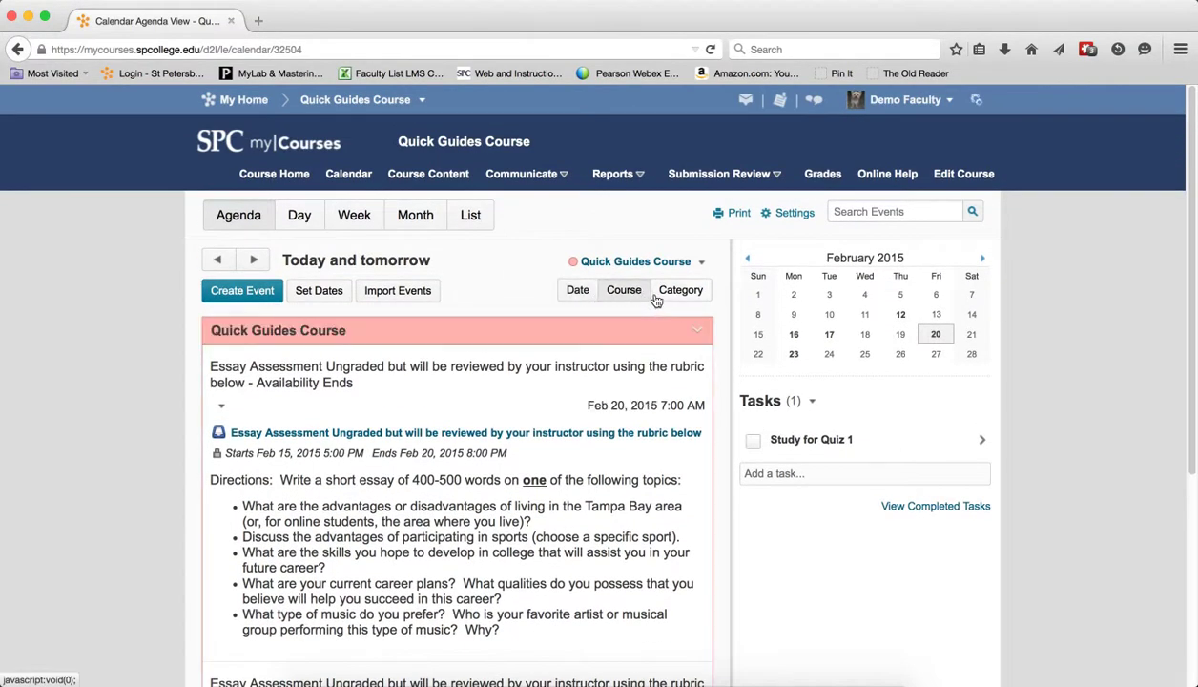
Group the agenda by category, look through the listed events, and return to grouping by date
{"action": "left_click", "coordinate": [661, 295]}
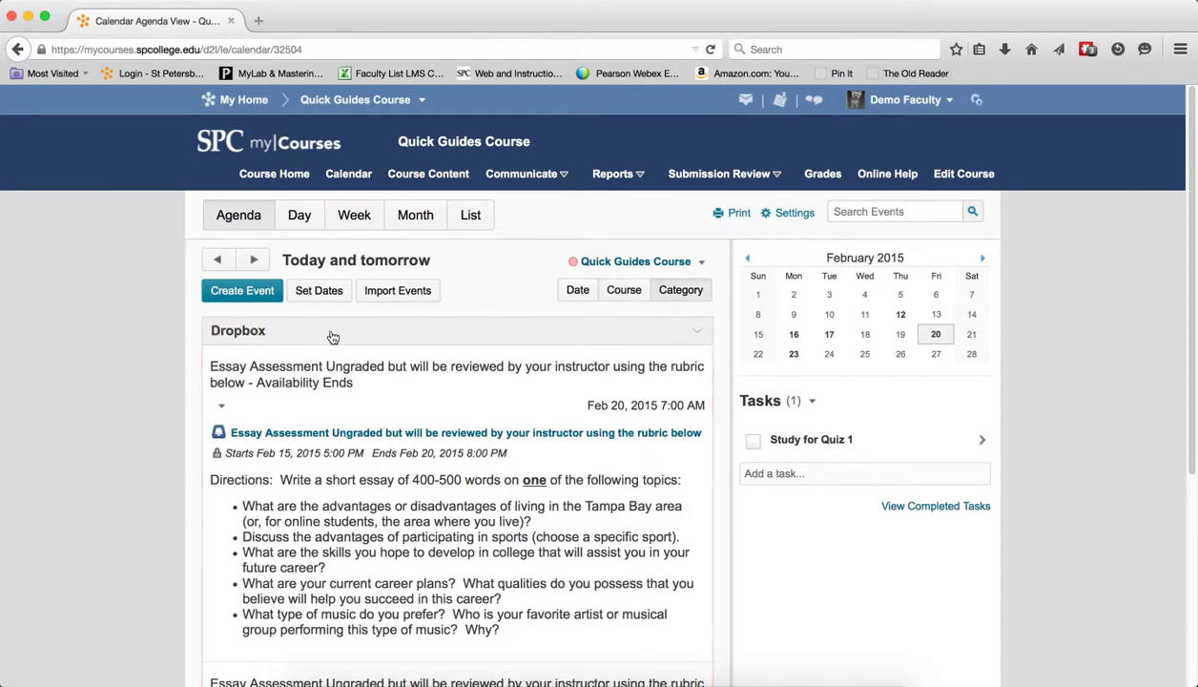
{"action": "scroll", "coordinate": [308, 334], "scroll_direction": "down", "scroll_amount": 3}
{"action": "scroll", "coordinate": [305, 329], "scroll_direction": "down", "scroll_amount": 2}
{"action": "scroll", "coordinate": [305, 329], "scroll_direction": "up", "scroll_amount": 3}
{"action": "scroll", "coordinate": [308, 336], "scroll_direction": "up", "scroll_amount": 3}
{"action": "left_click", "coordinate": [577, 291]}
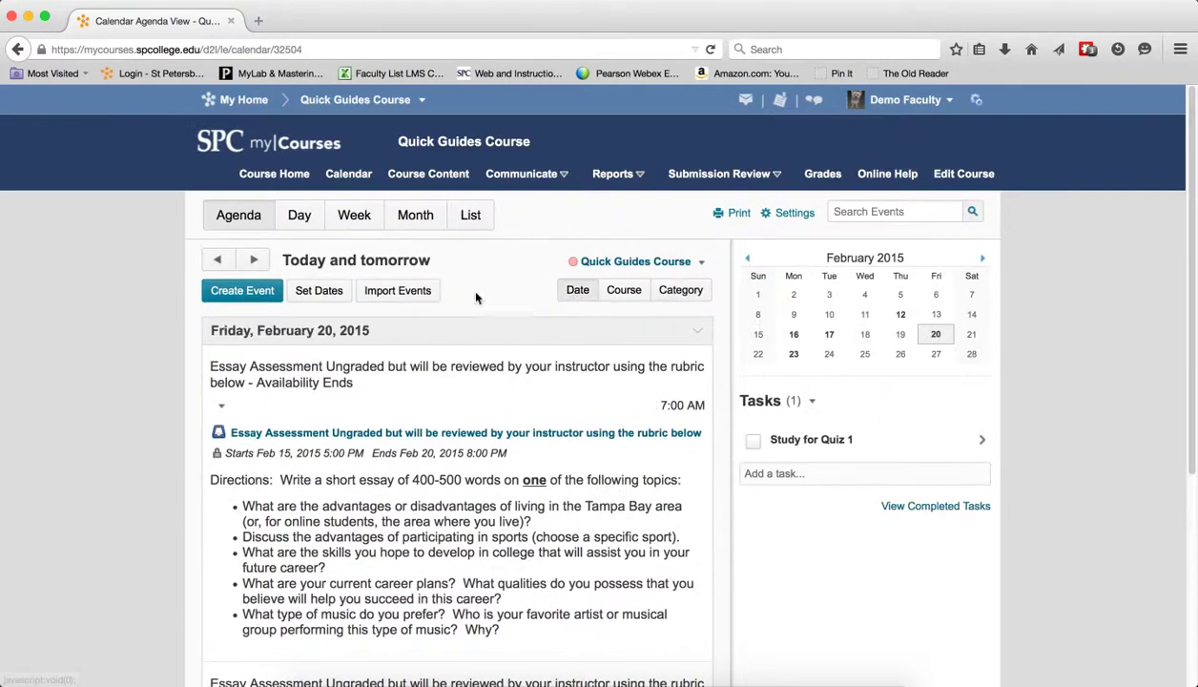
Review the events for Feb 20, 2015 in the day view, and switch to the week view
{"action": "left_click", "coordinate": [291, 217]}
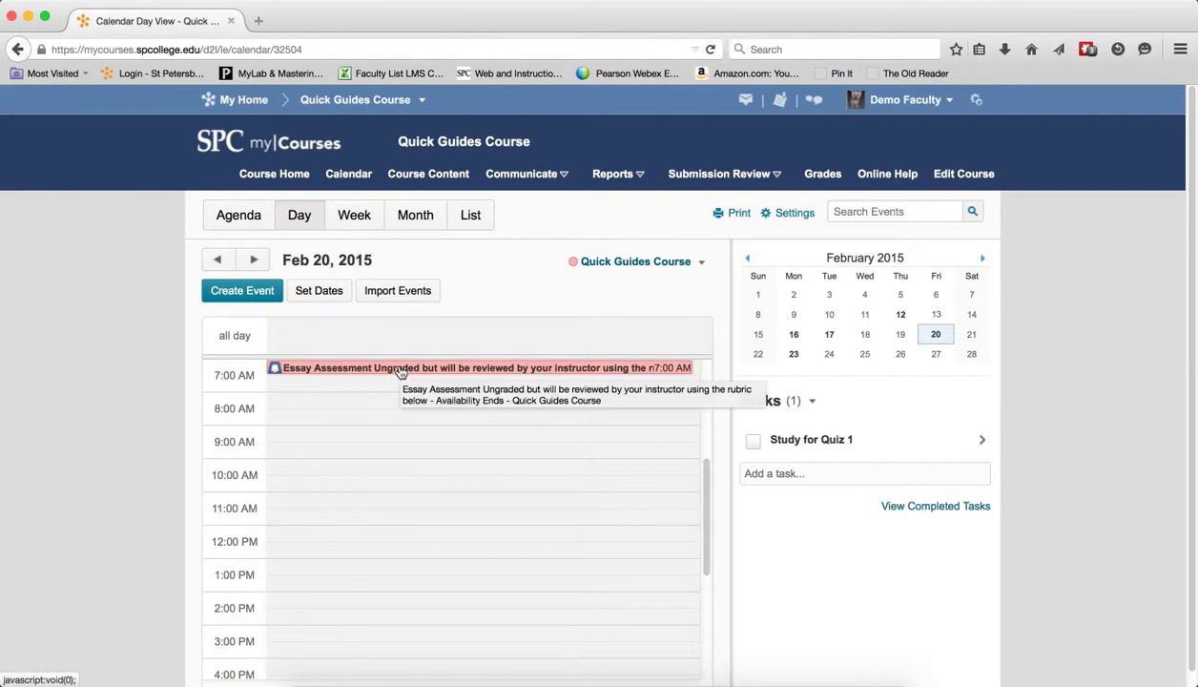
{"action": "double_click", "coordinate": [702, 495]}
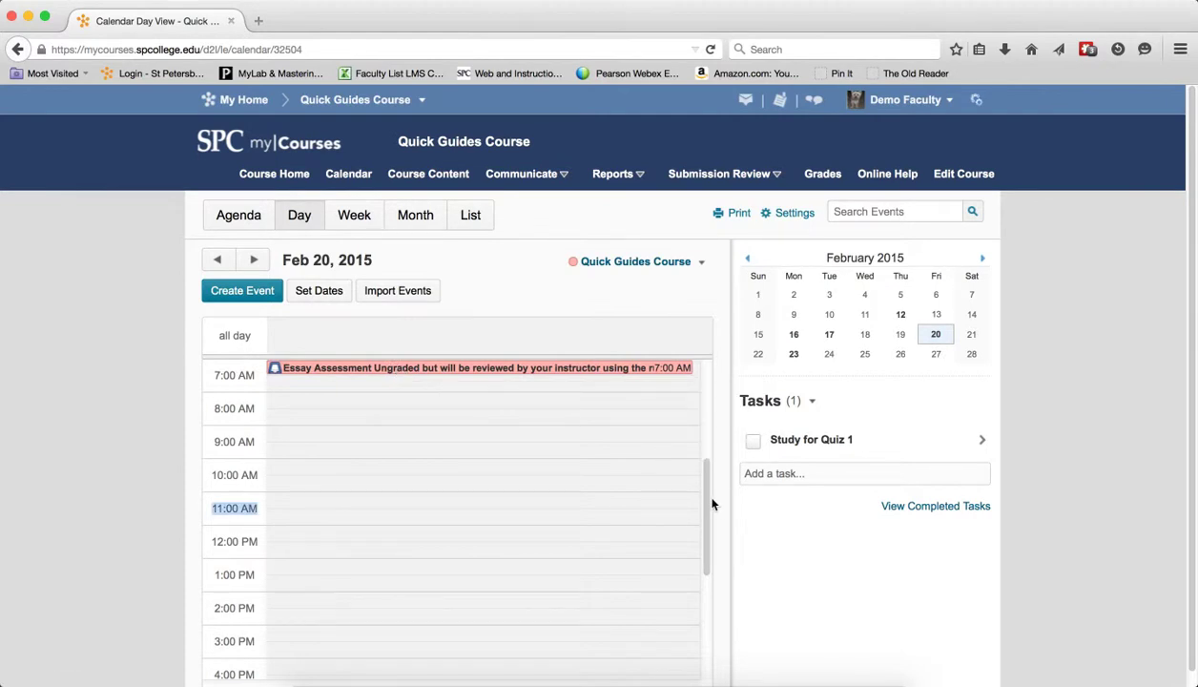
{"action": "left_click_drag", "start_coordinate": [703, 488], "coordinate": [702, 459]}
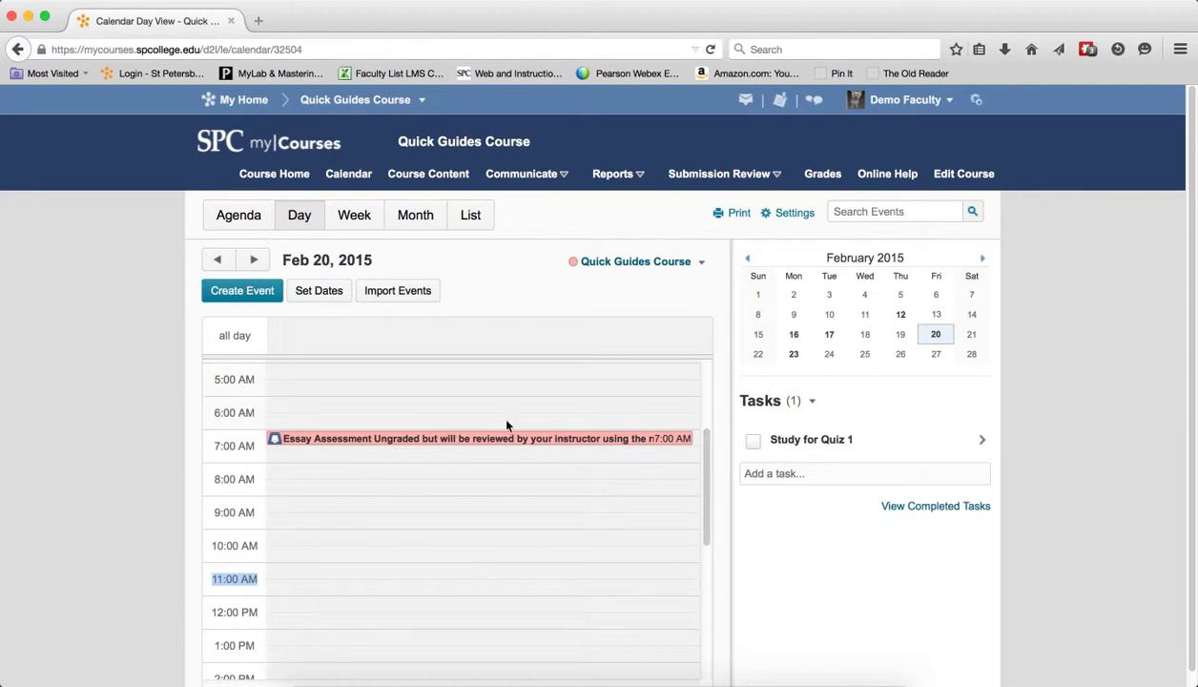
{"action": "left_click", "coordinate": [356, 217]}
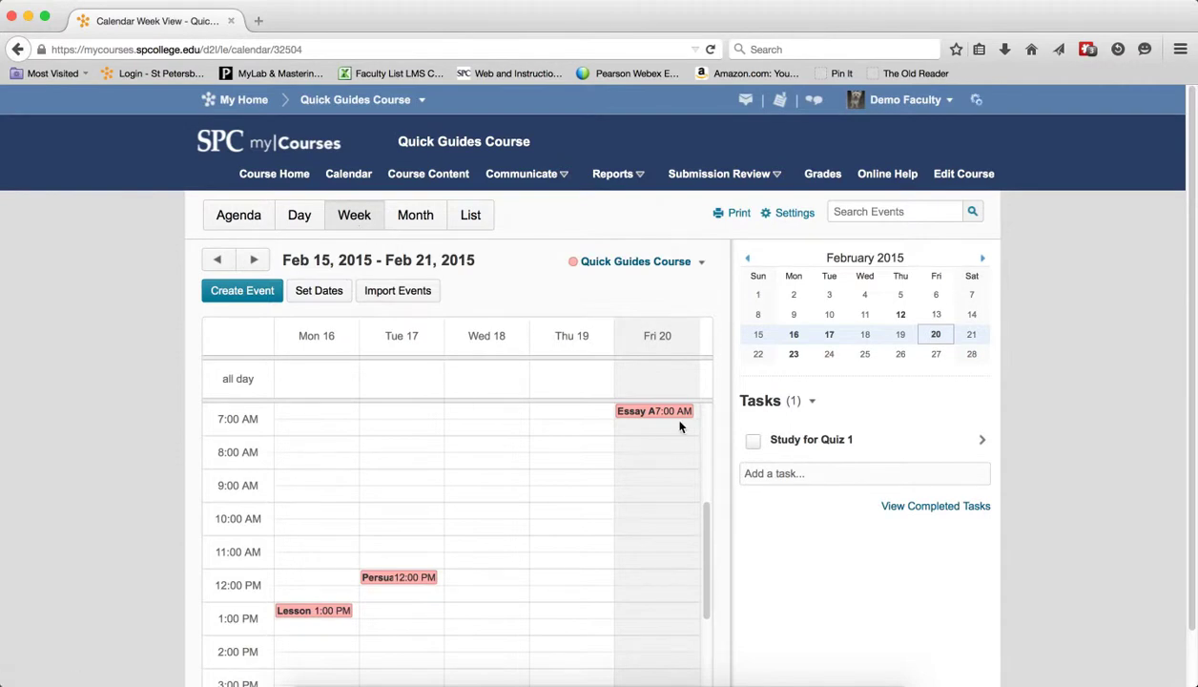
In the month view, look up the March 9 discussion forum event's details and return to February 2015
{"action": "left_click", "coordinate": [418, 218]}
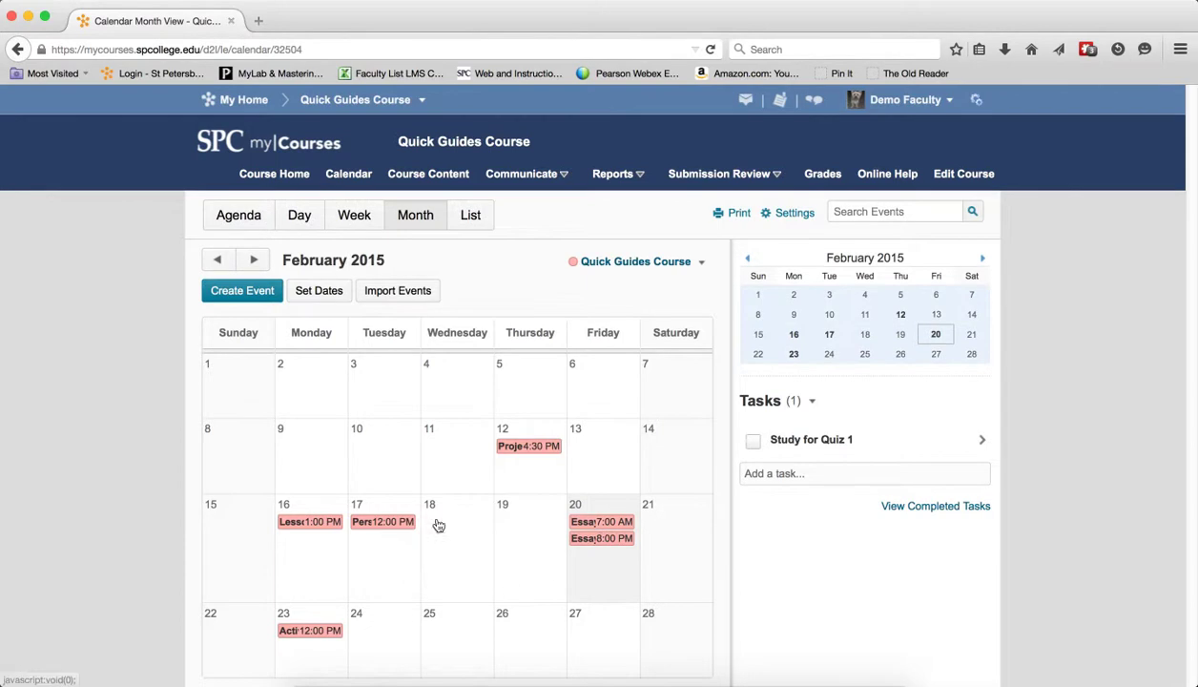
{"action": "left_click", "coordinate": [252, 260]}
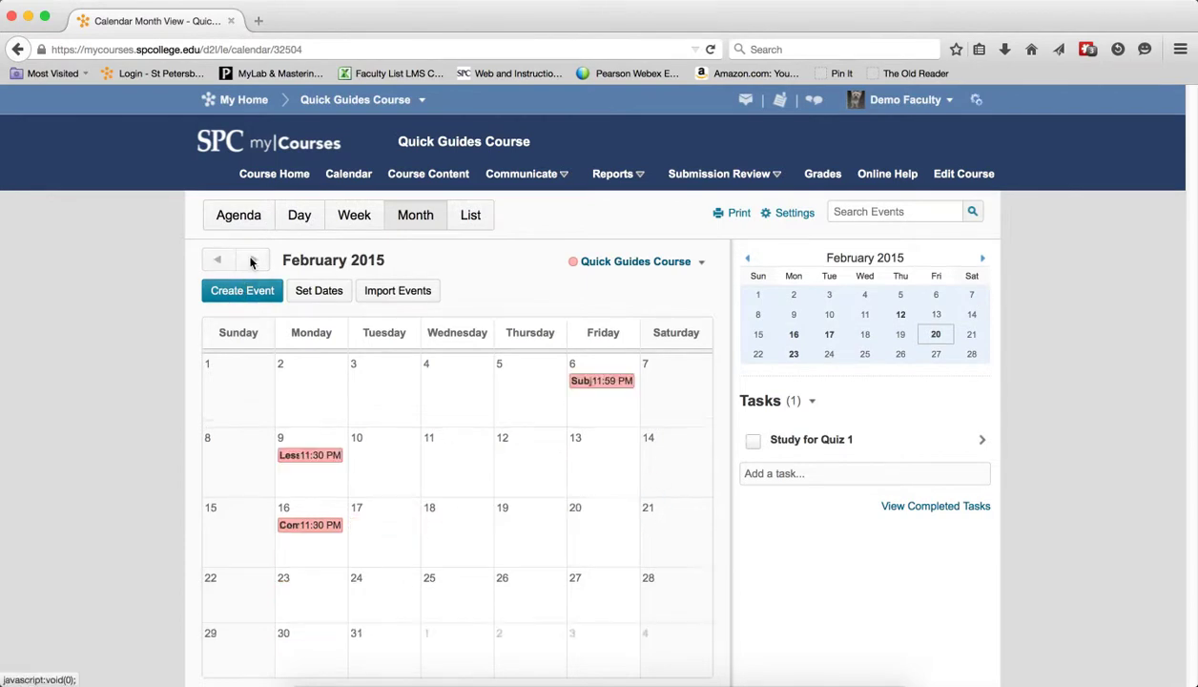
{"action": "left_click", "coordinate": [326, 456]}
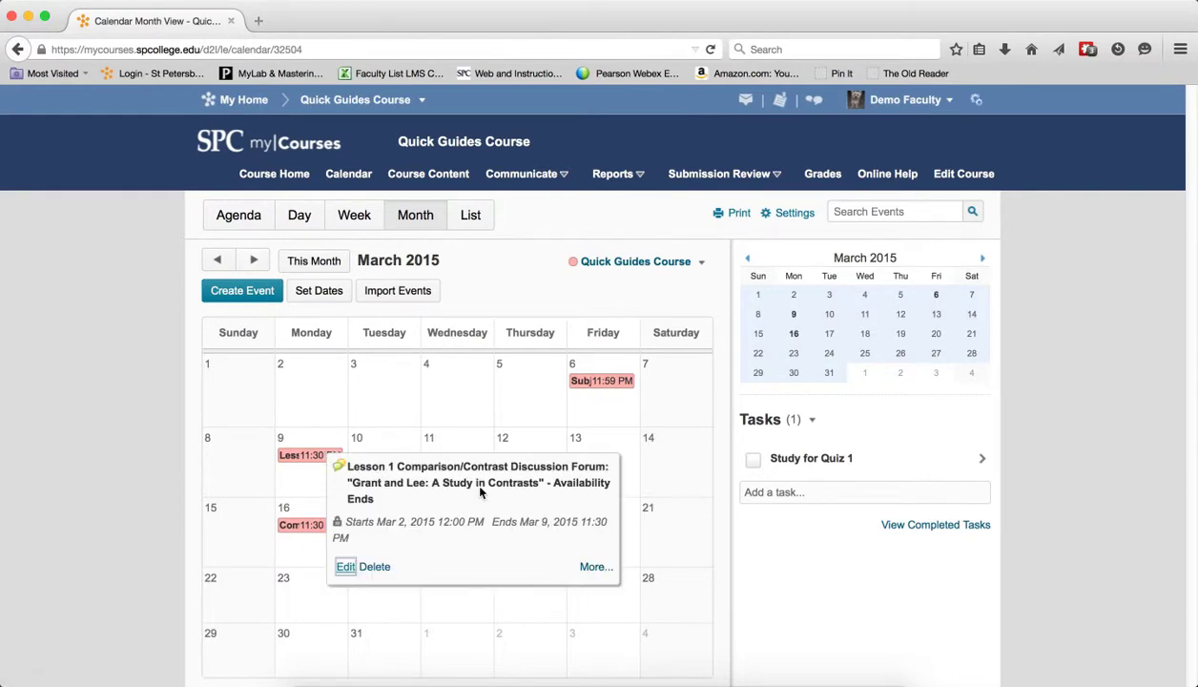
{"action": "left_click", "coordinate": [219, 259]}
Show all calendar events as a list and filter them by Dropbox, Checklists and Discussions
{"action": "left_click", "coordinate": [470, 218]}
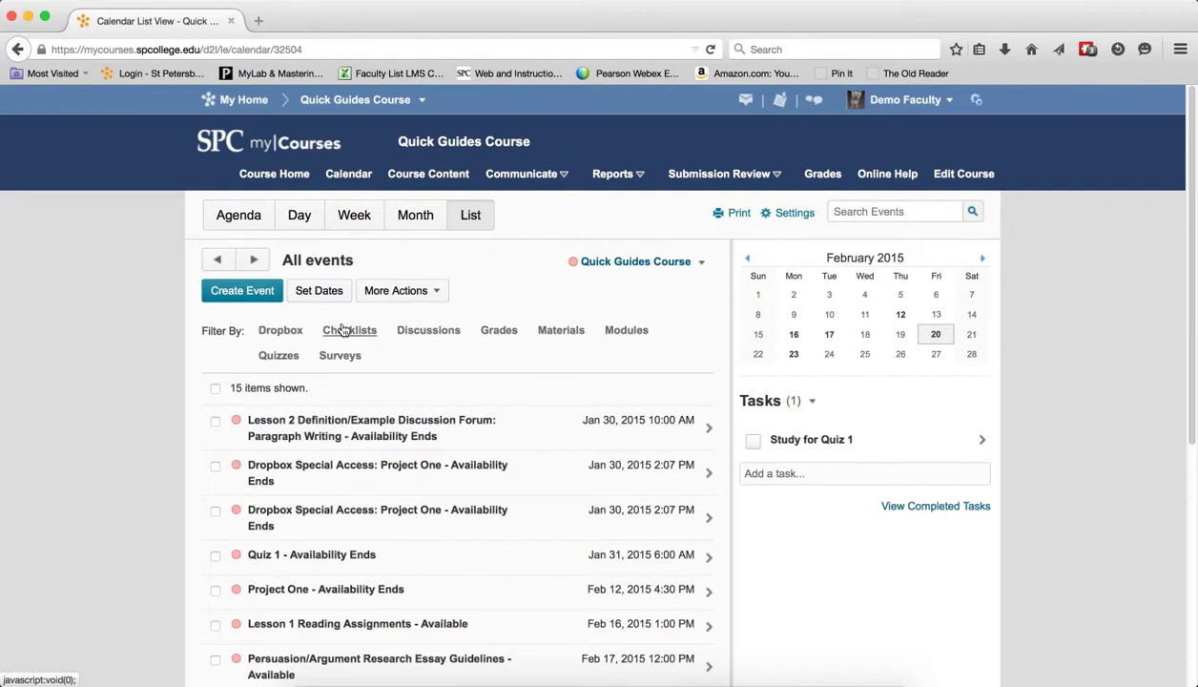
{"action": "left_click", "coordinate": [291, 334]}
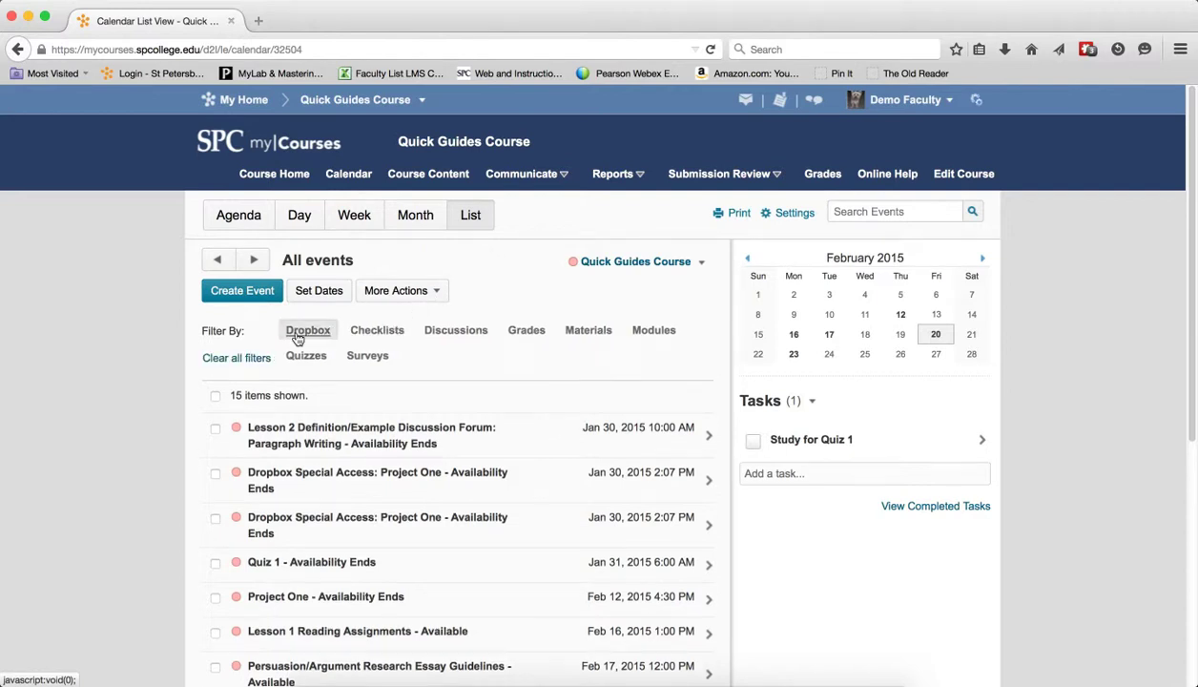
{"action": "left_click", "coordinate": [386, 334]}
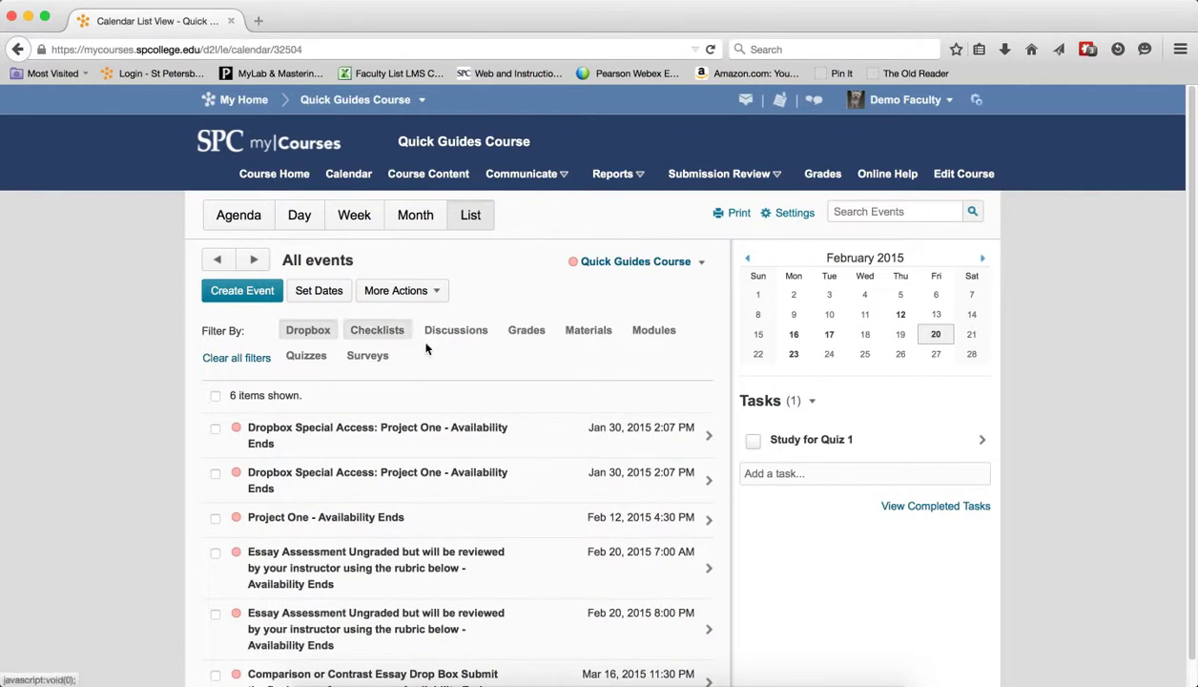
{"action": "left_click", "coordinate": [456, 334]}
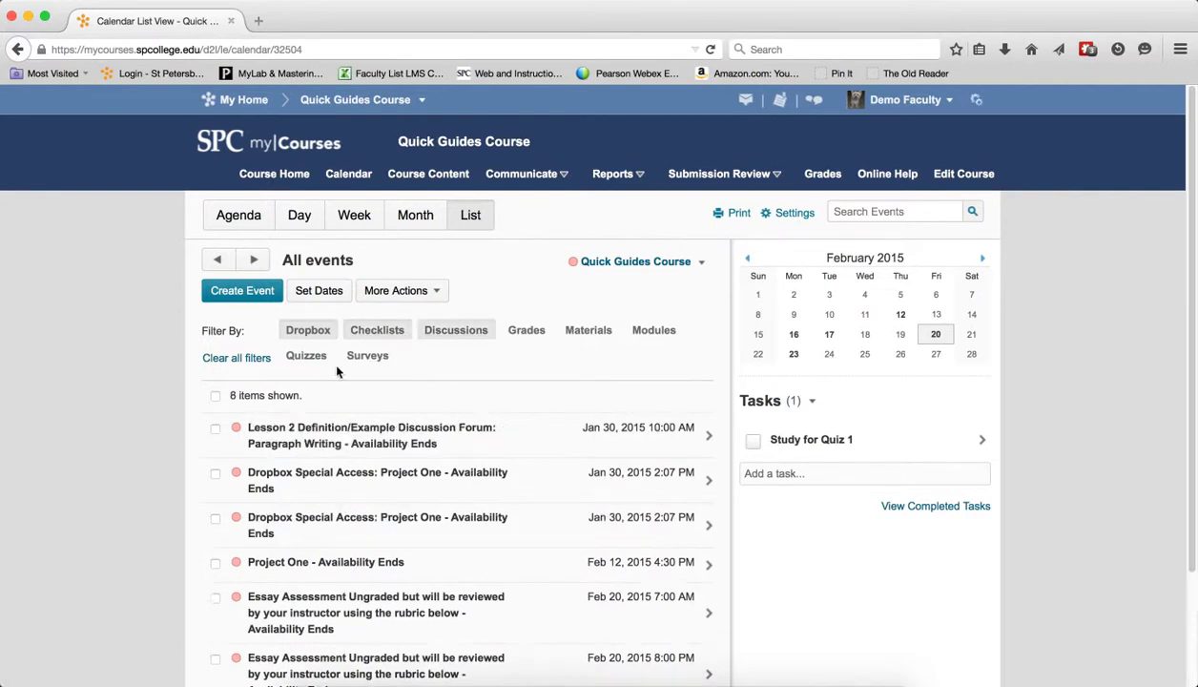
Replace the list filters with Quizzes and Dropbox, and clear all filters
{"action": "left_click", "coordinate": [236, 360]}
{"action": "left_click", "coordinate": [276, 356]}
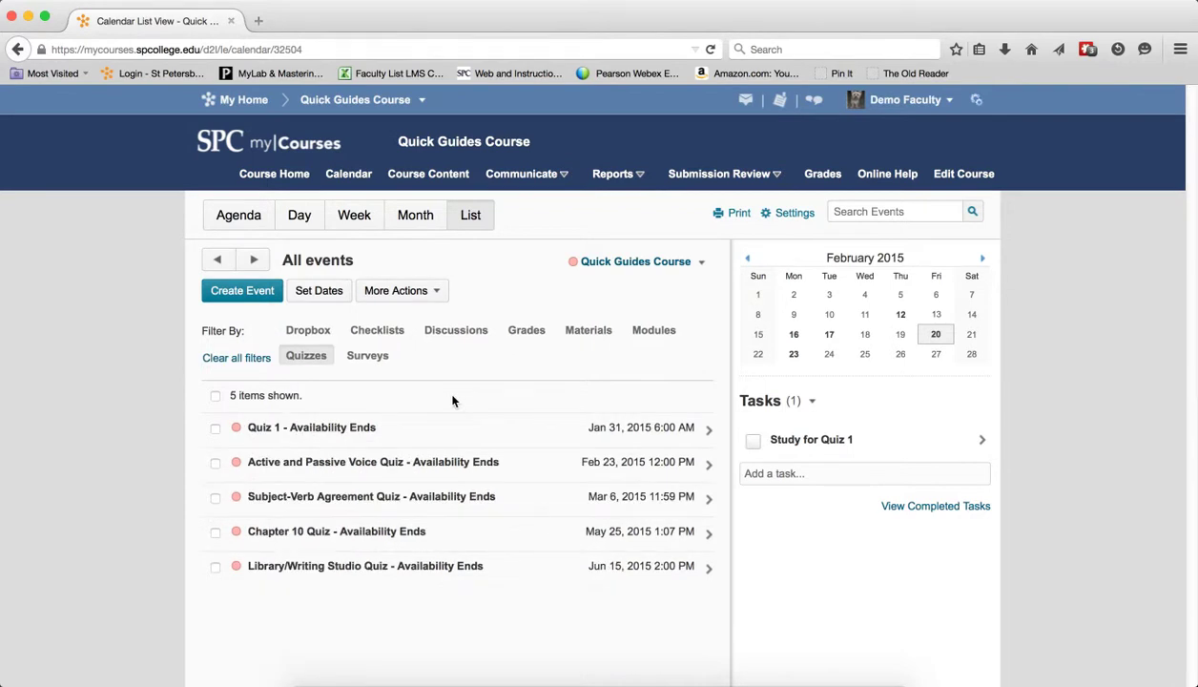
{"action": "left_click", "coordinate": [307, 330]}
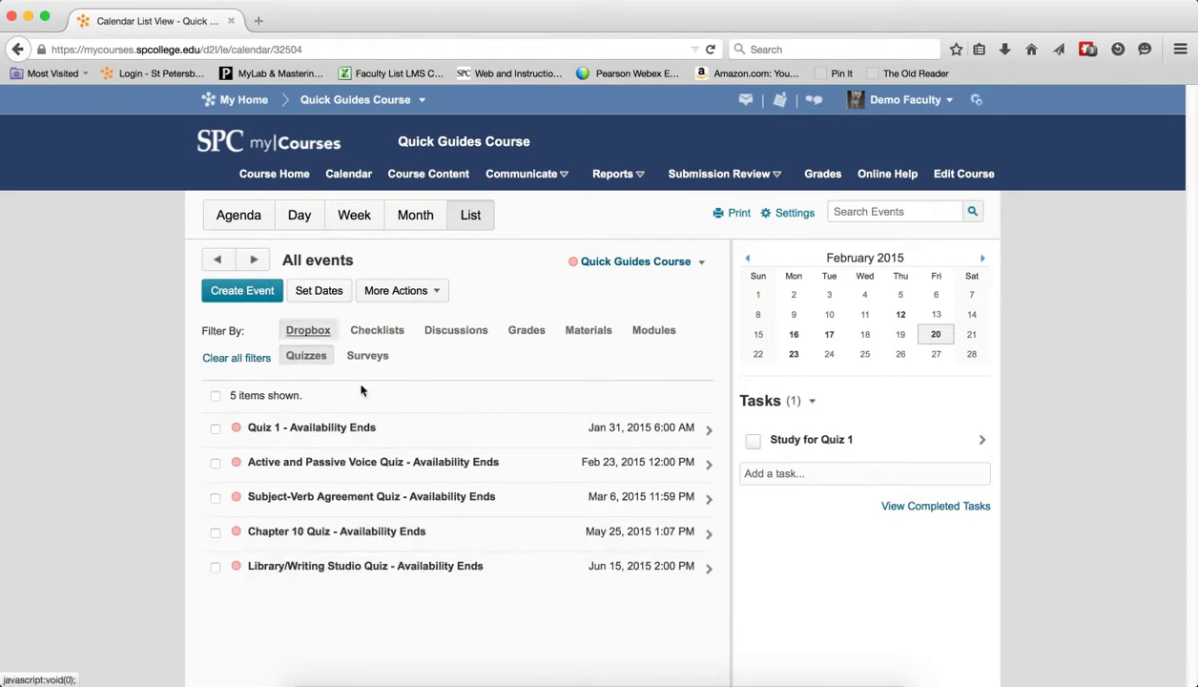
{"action": "left_click", "coordinate": [247, 357]}
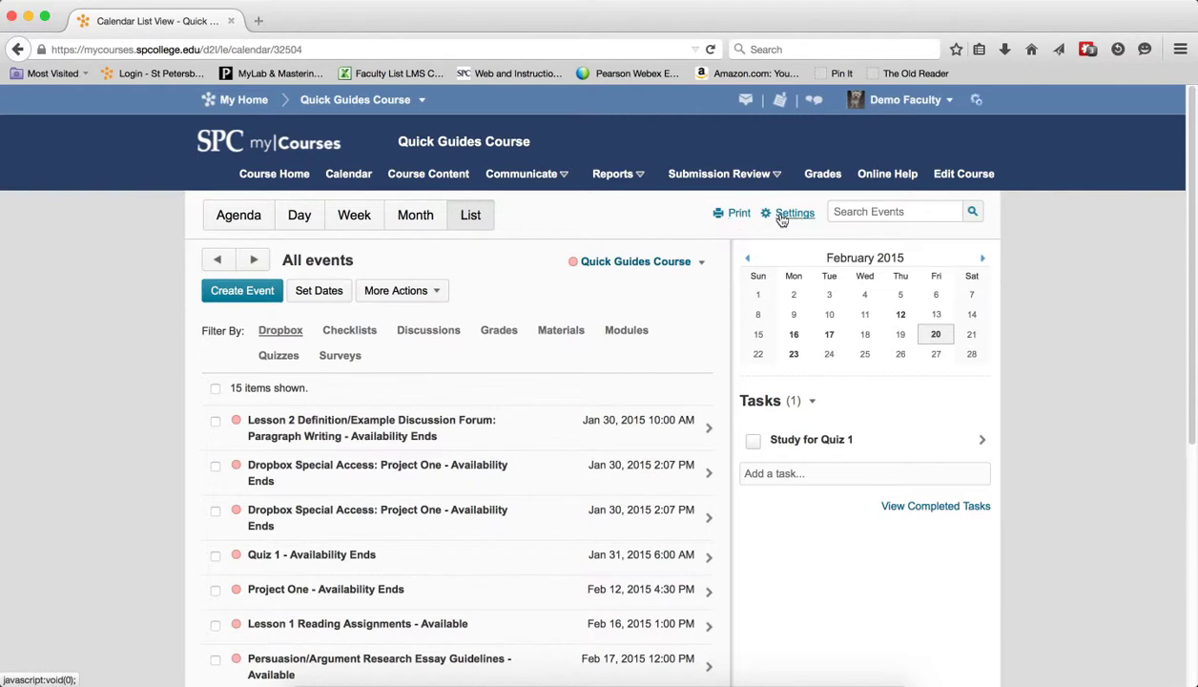
Search the calendar events for "Quiz 1" and clear the search
{"action": "left_click", "coordinate": [875, 211]}
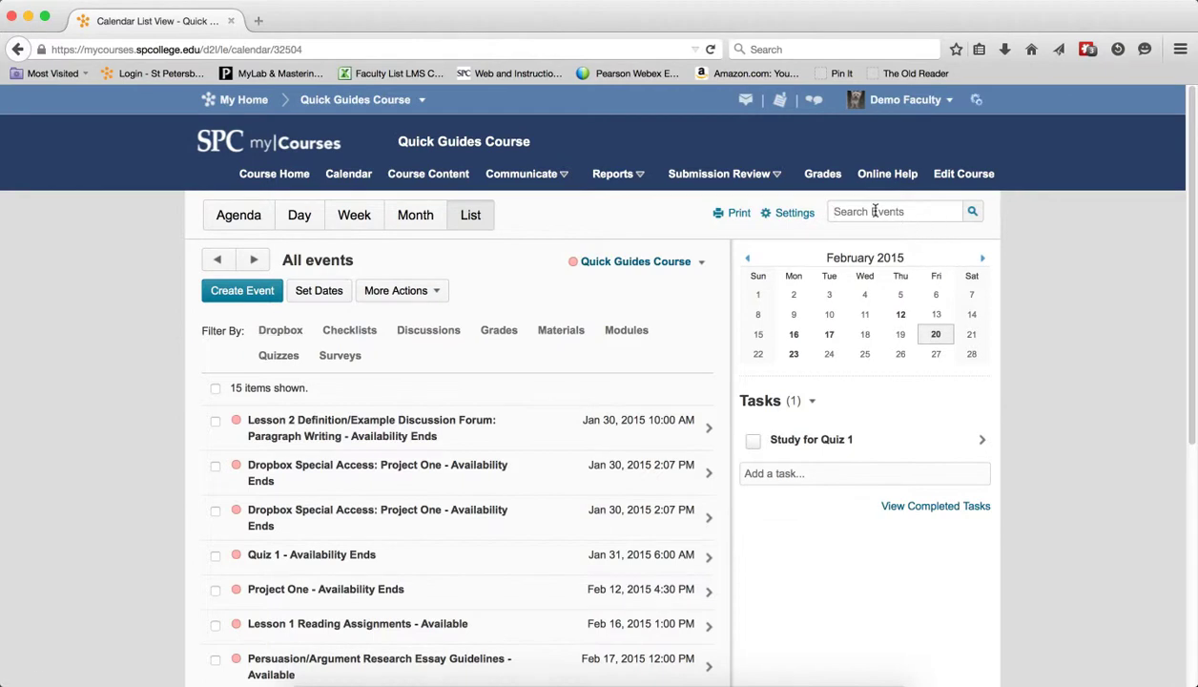
{"action": "type", "text": "Quiz 1"}
{"action": "left_click", "coordinate": [974, 212]}
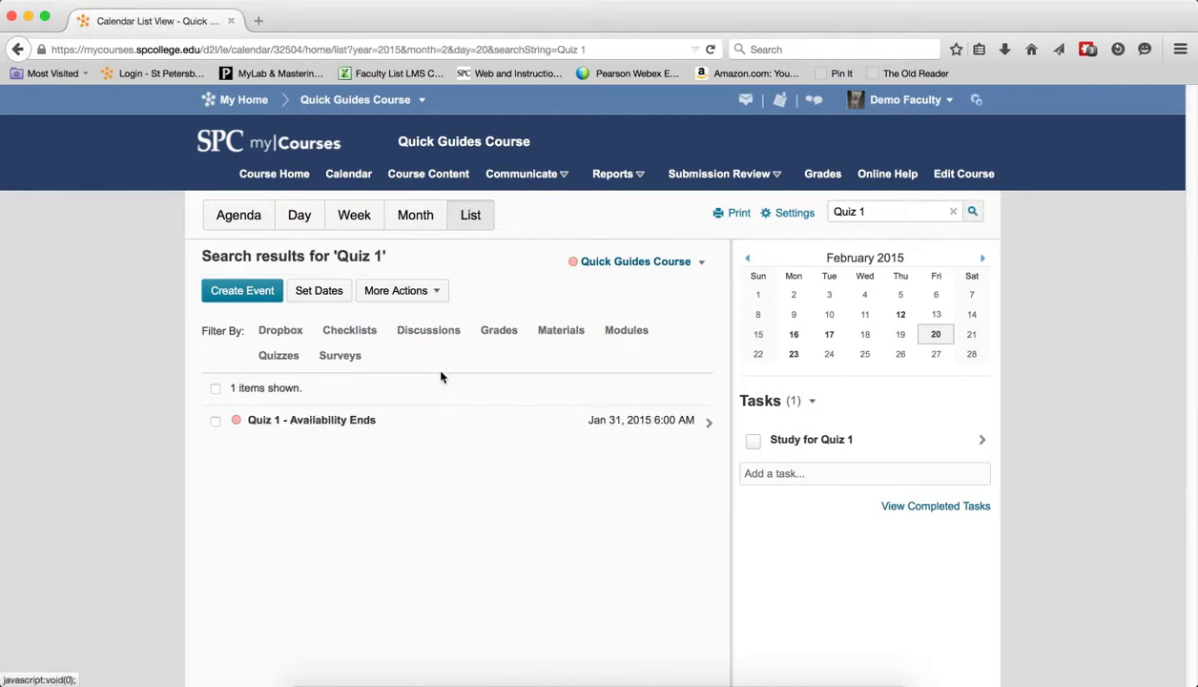
{"action": "left_click", "coordinate": [950, 213]}
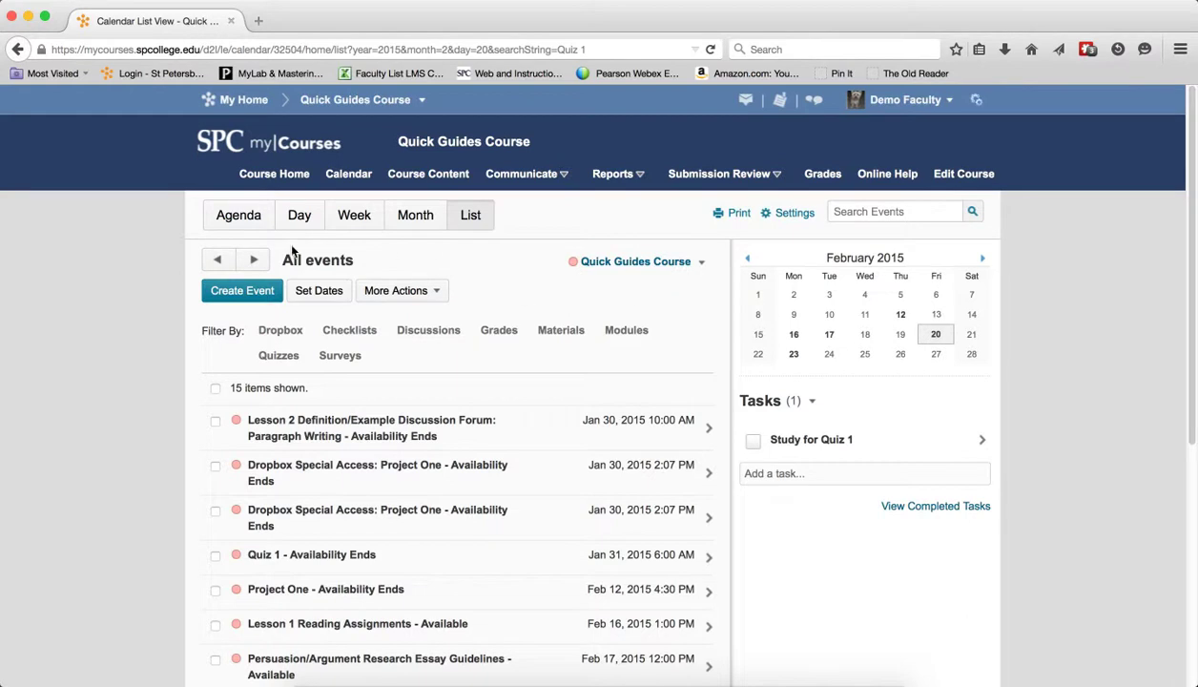
Switch to the week view and look through the events of Feb 15 to Feb 21, 2015
{"action": "left_click", "coordinate": [354, 215]}
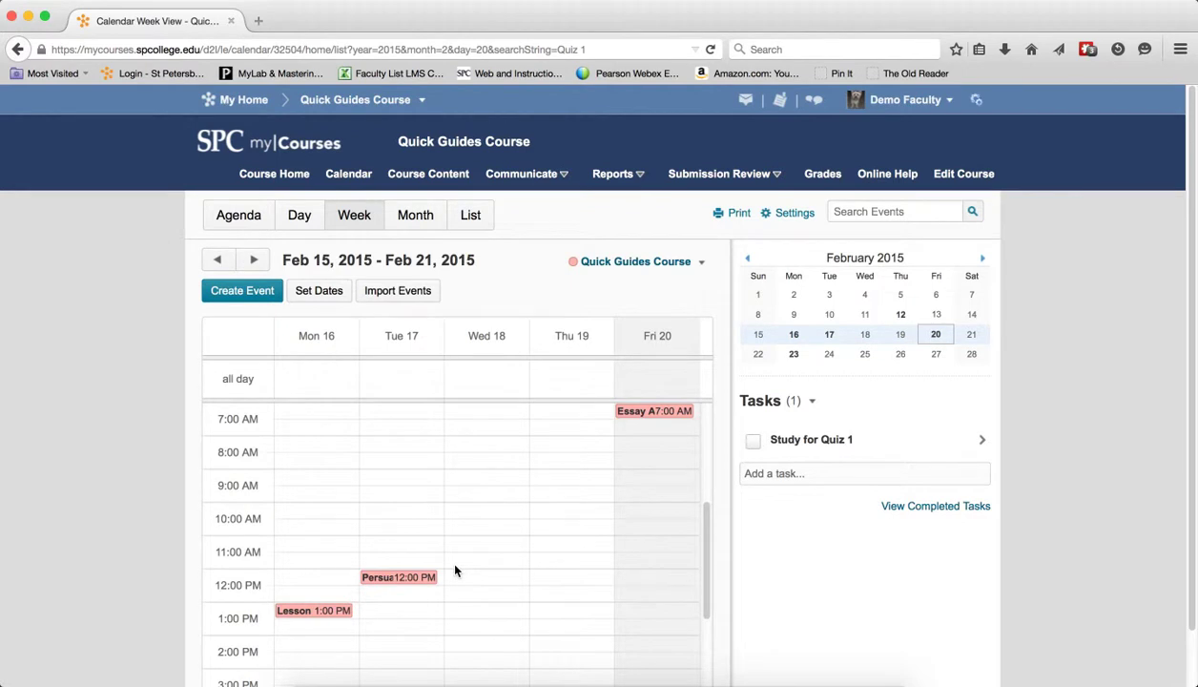
{"action": "scroll", "coordinate": [454, 563], "scroll_direction": "down", "scroll_amount": 5}
{"action": "scroll", "coordinate": [457, 569], "scroll_direction": "up", "scroll_amount": 4}
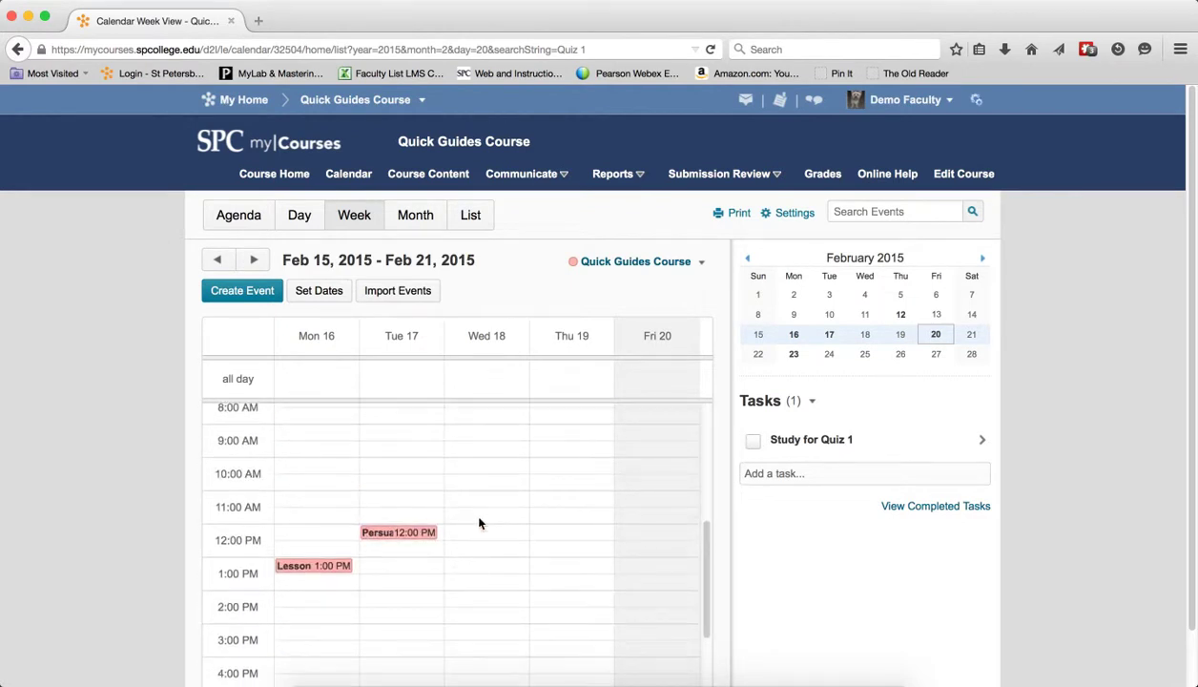
View the Introduction to MyCourses calendar and switch back to the Quick Guides Course calendar
{"action": "left_click", "coordinate": [702, 264]}
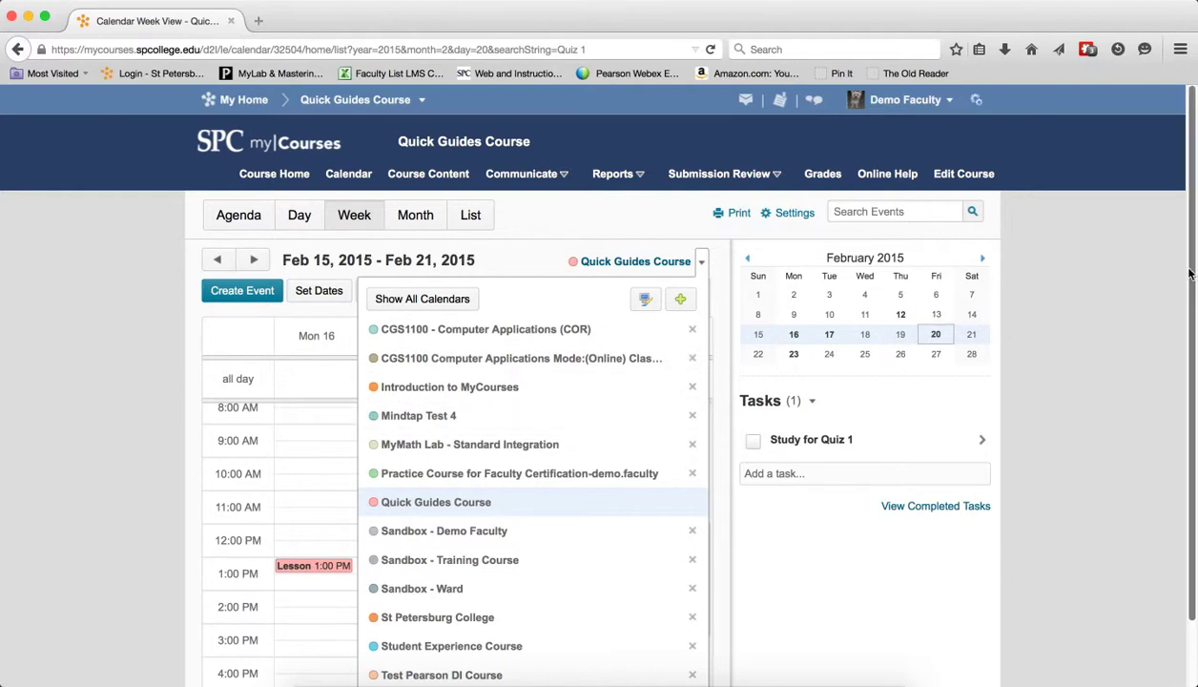
{"action": "scroll", "coordinate": [599, 447], "scroll_direction": "down", "scroll_amount": 2}
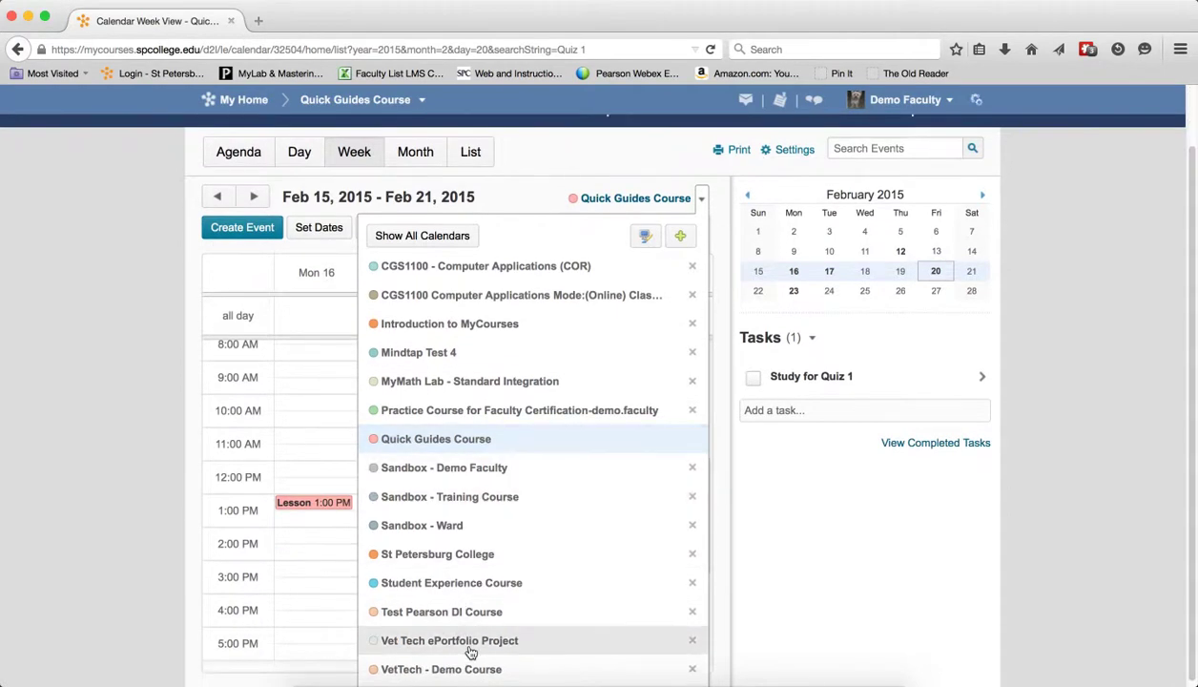
{"action": "left_click", "coordinate": [448, 330]}
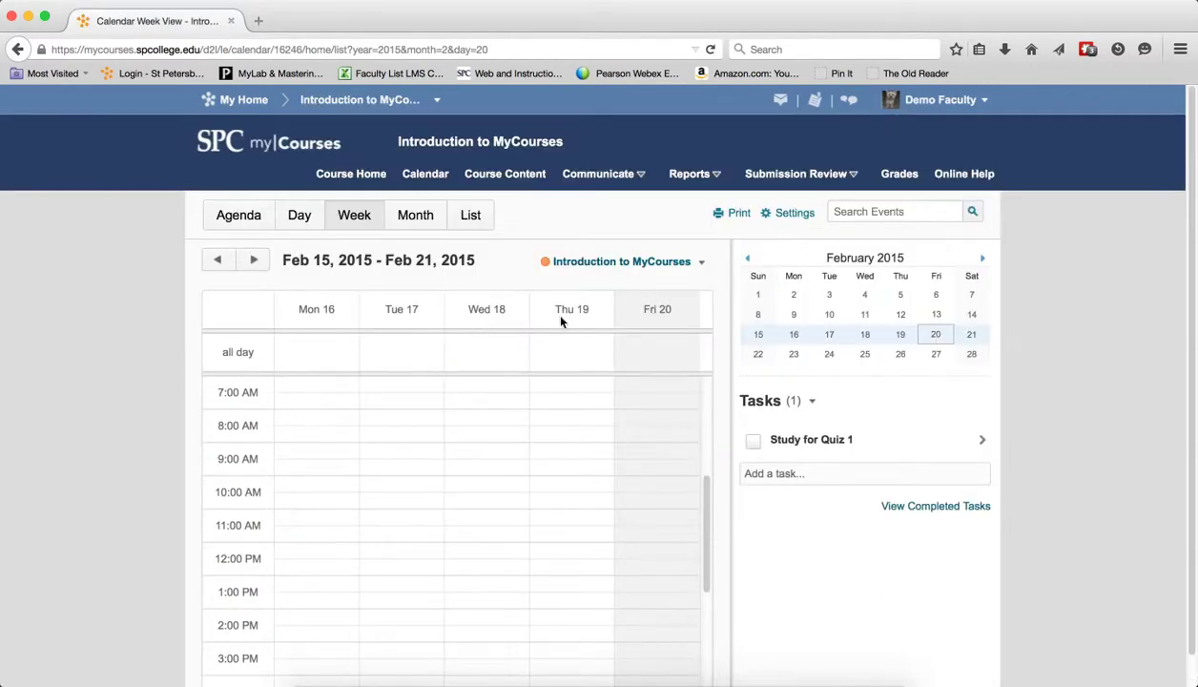
{"action": "left_click", "coordinate": [702, 262]}
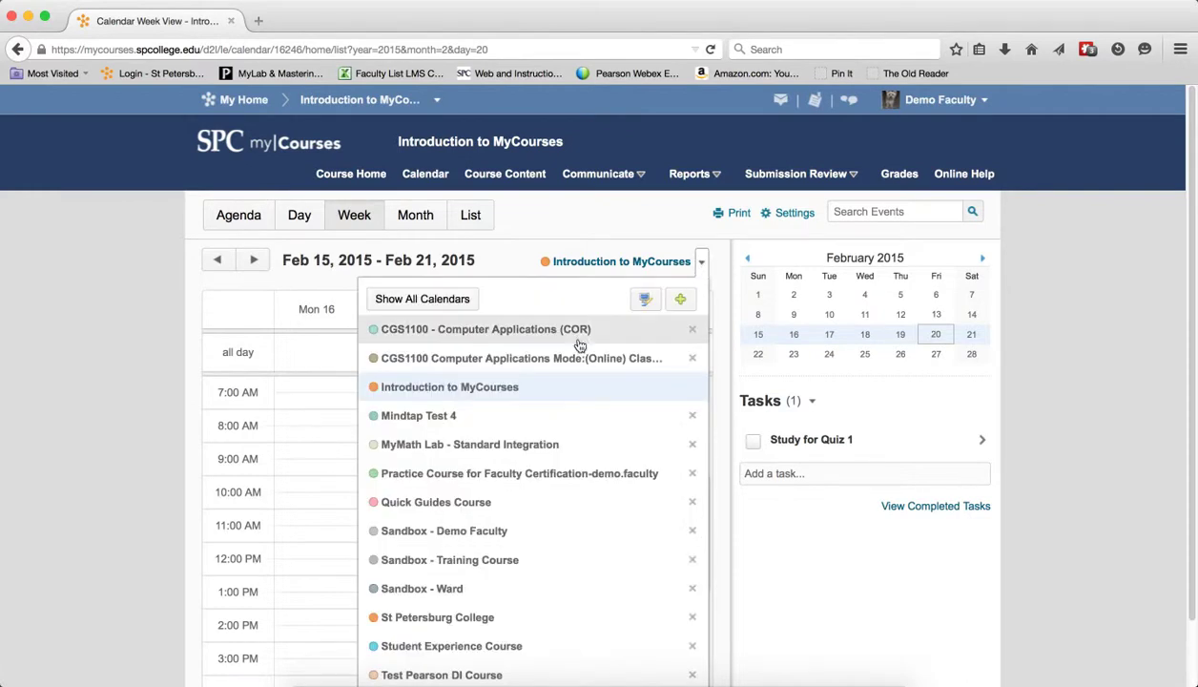
{"action": "left_click", "coordinate": [507, 496]}
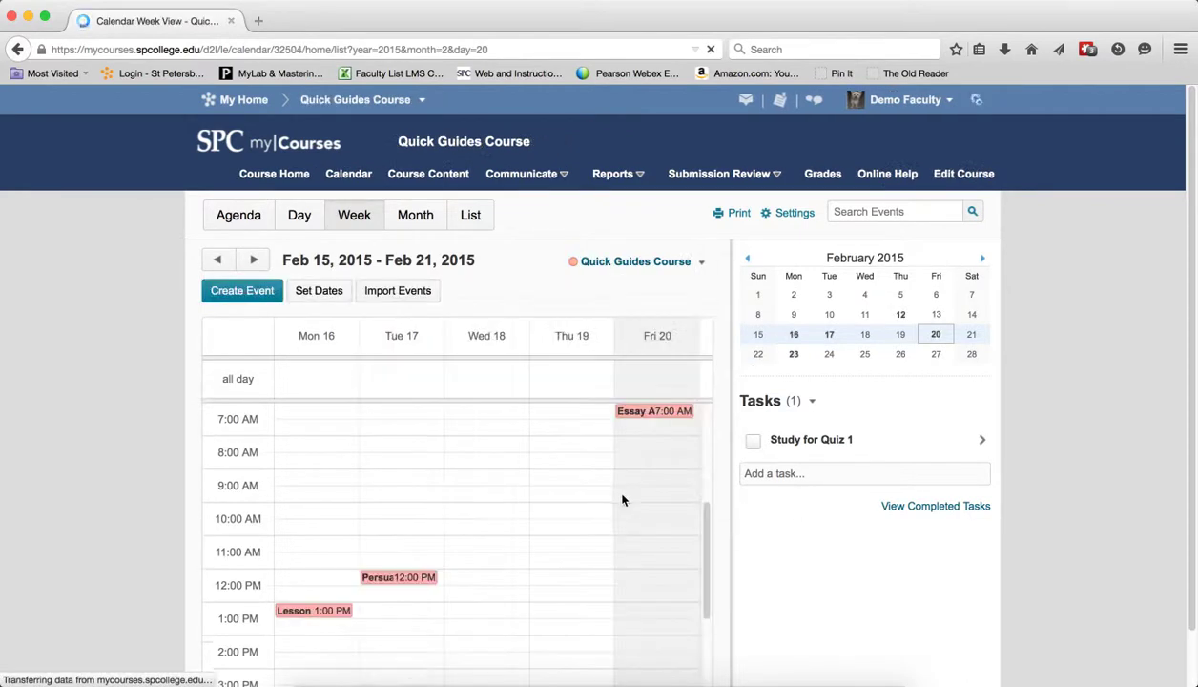
Remove the "CGS1100 - Computer Applications (COR)" calendar from the list of calendars
{"action": "left_click", "coordinate": [703, 264]}
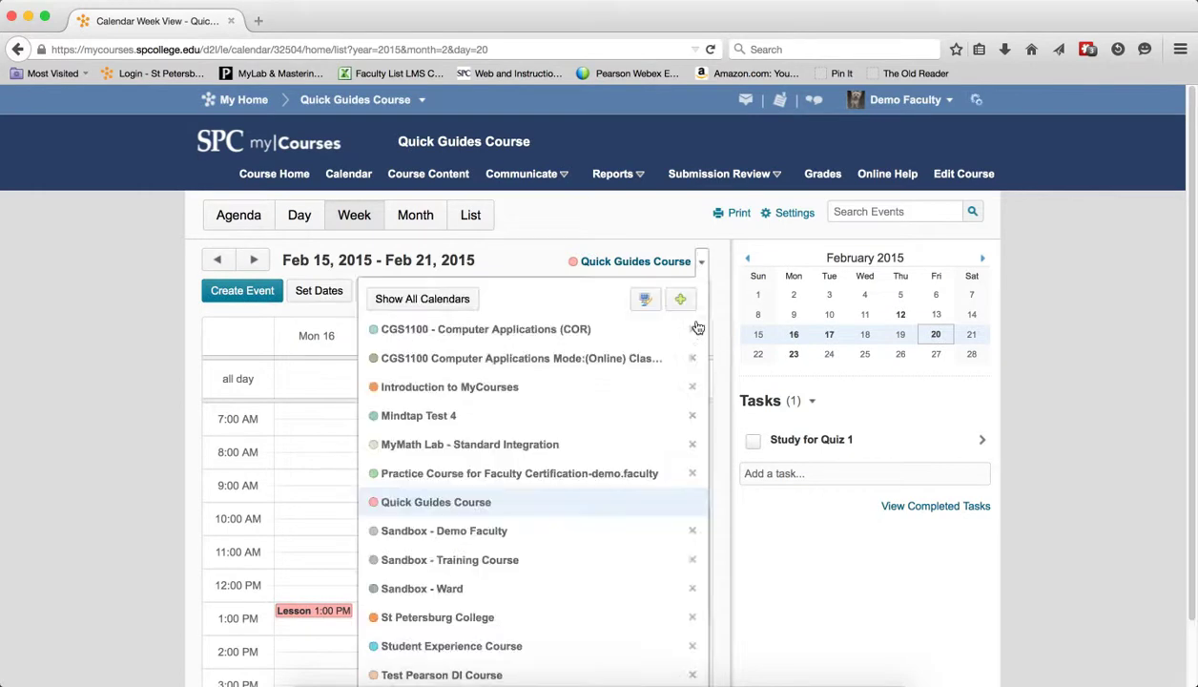
{"action": "left_click", "coordinate": [692, 334]}
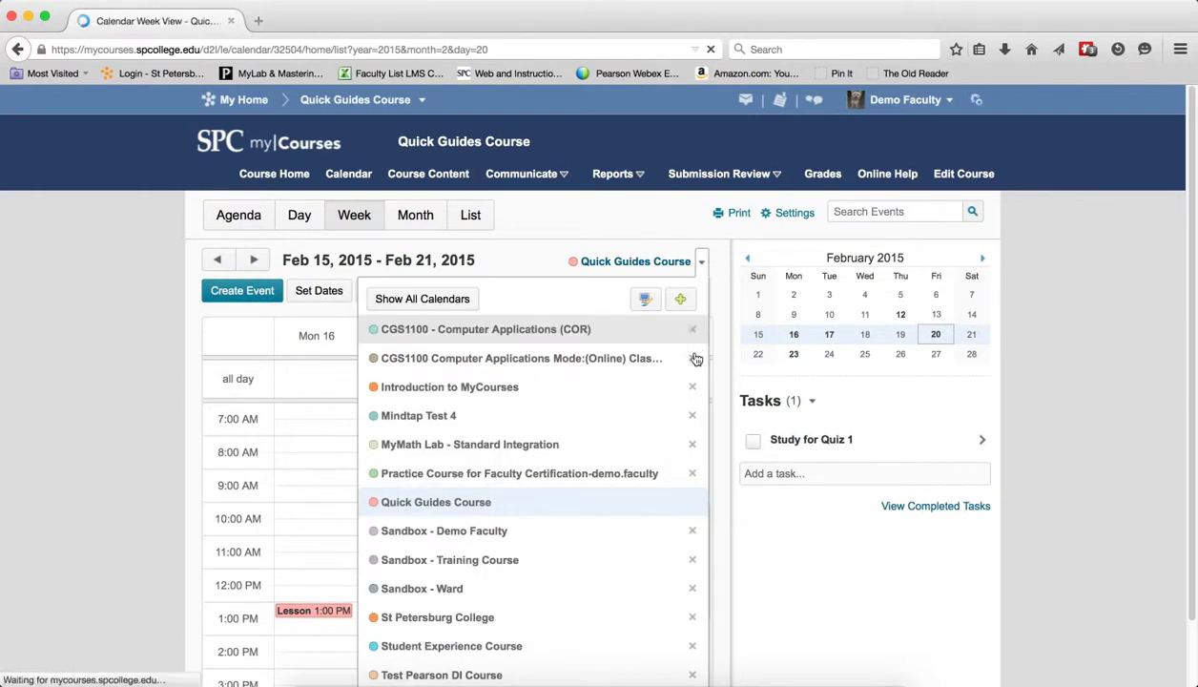
Show all calendars together in the week view and advance to the week beginning Feb 22, 2015
{"action": "left_click", "coordinate": [699, 264]}
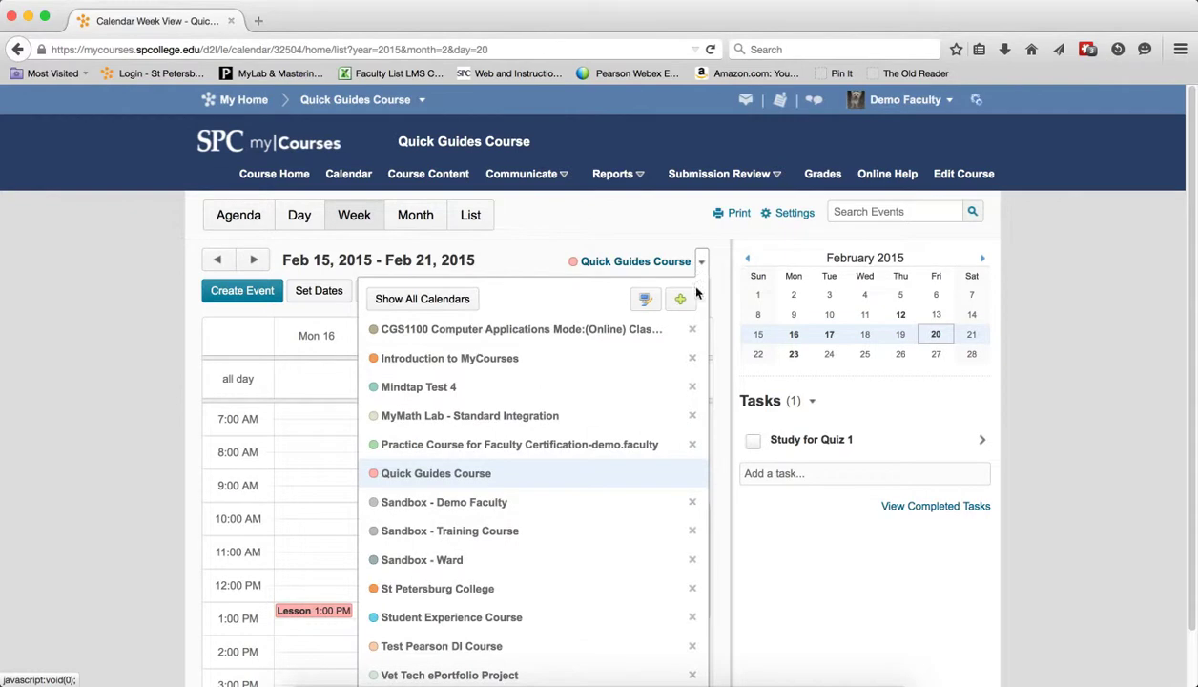
{"action": "left_click", "coordinate": [428, 303]}
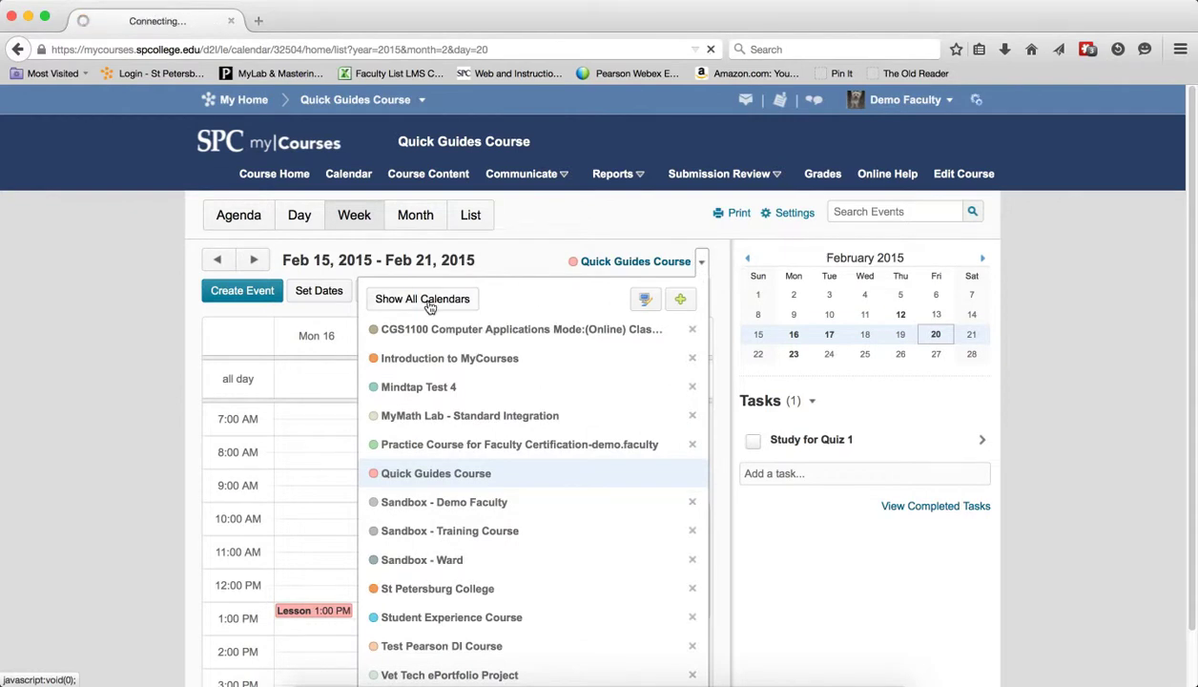
{"action": "scroll", "coordinate": [546, 471], "scroll_direction": "down", "scroll_amount": 3}
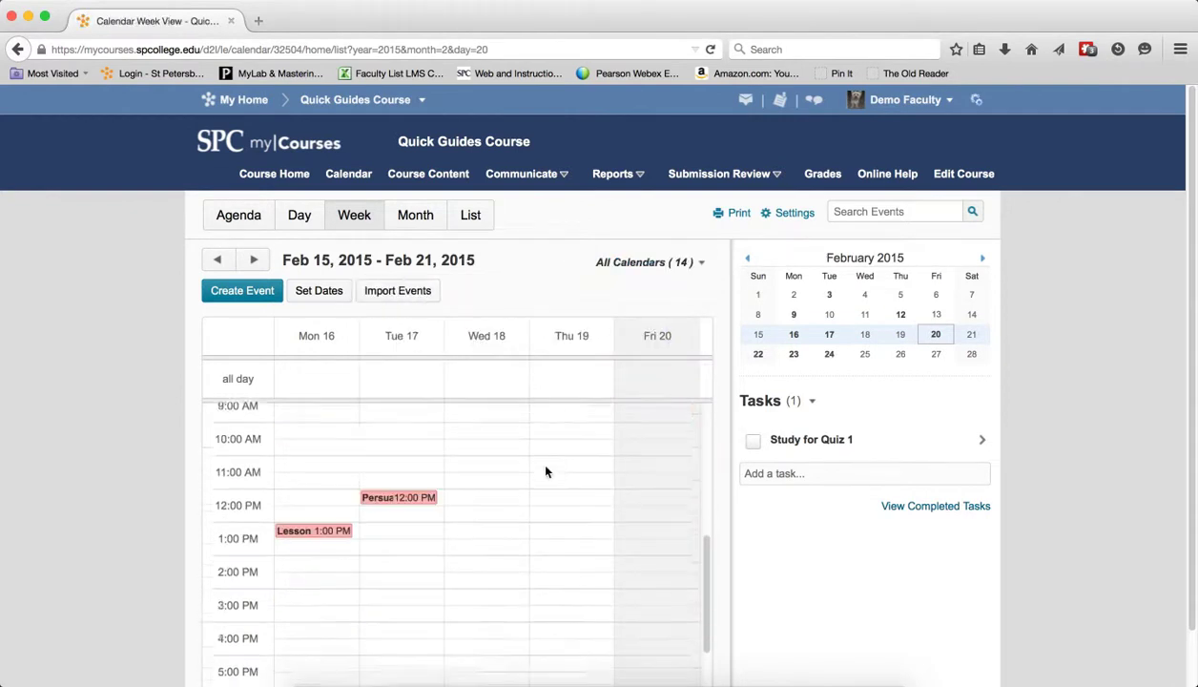
{"action": "scroll", "coordinate": [545, 471], "scroll_direction": "up", "scroll_amount": 2}
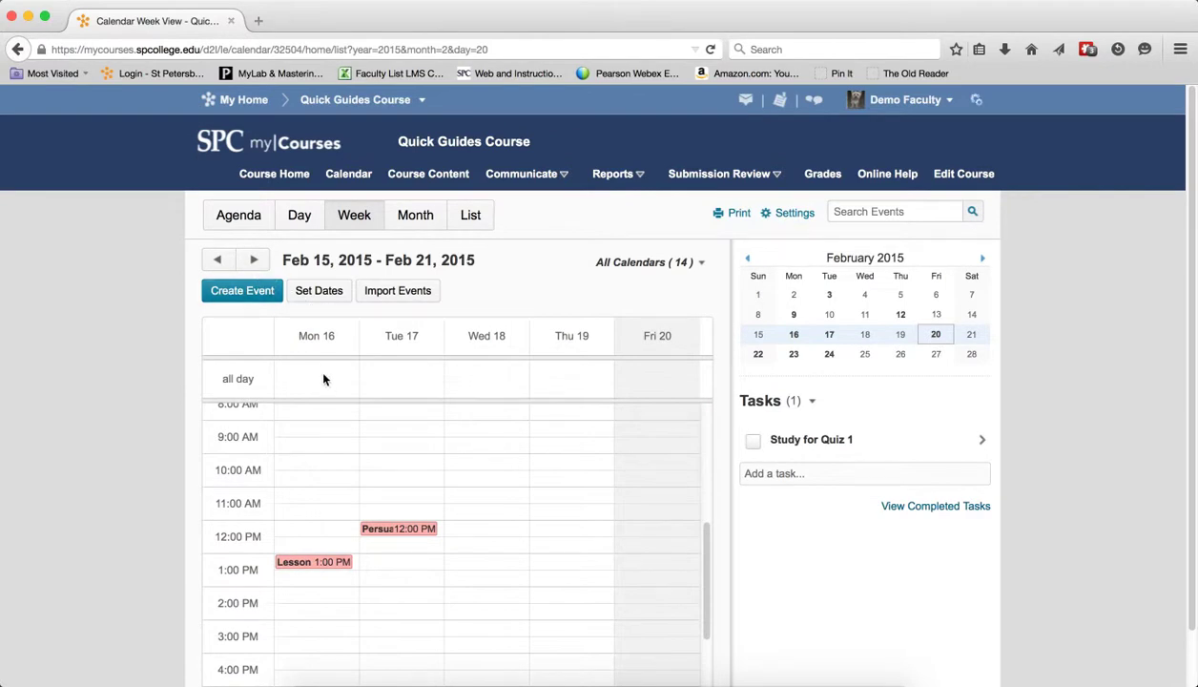
{"action": "left_click", "coordinate": [253, 261]}
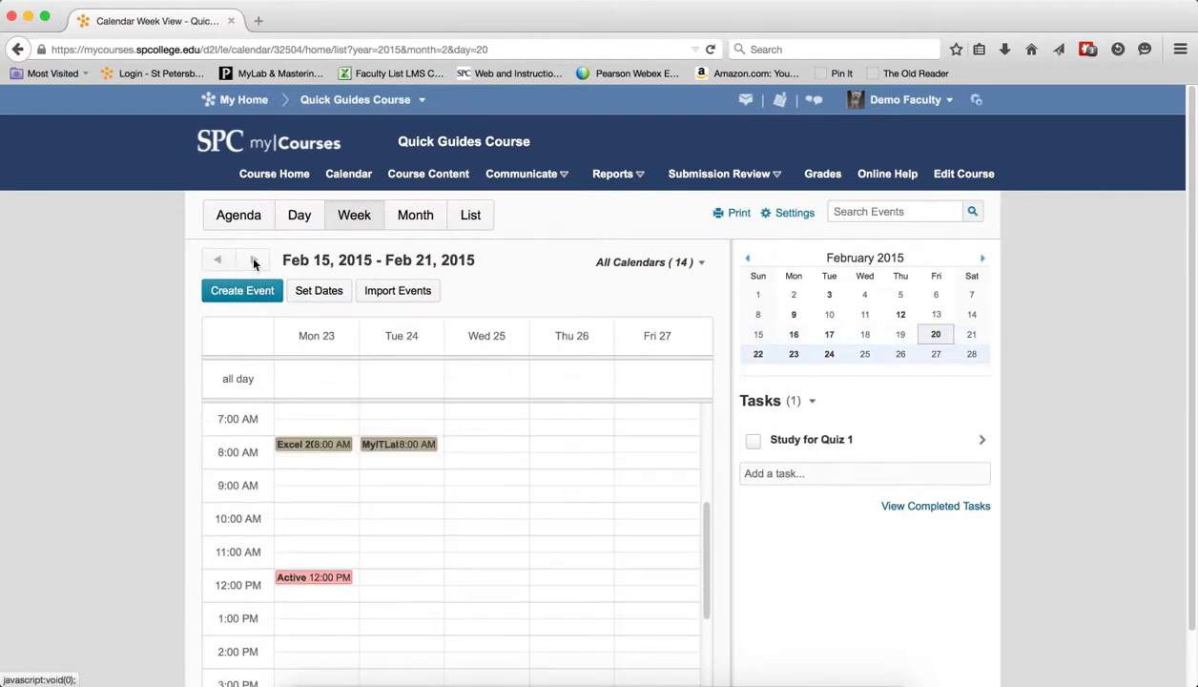
Show only the Quick Guides Course calendar and jump to the week containing Feb 17, 2015
{"action": "left_click", "coordinate": [704, 263]}
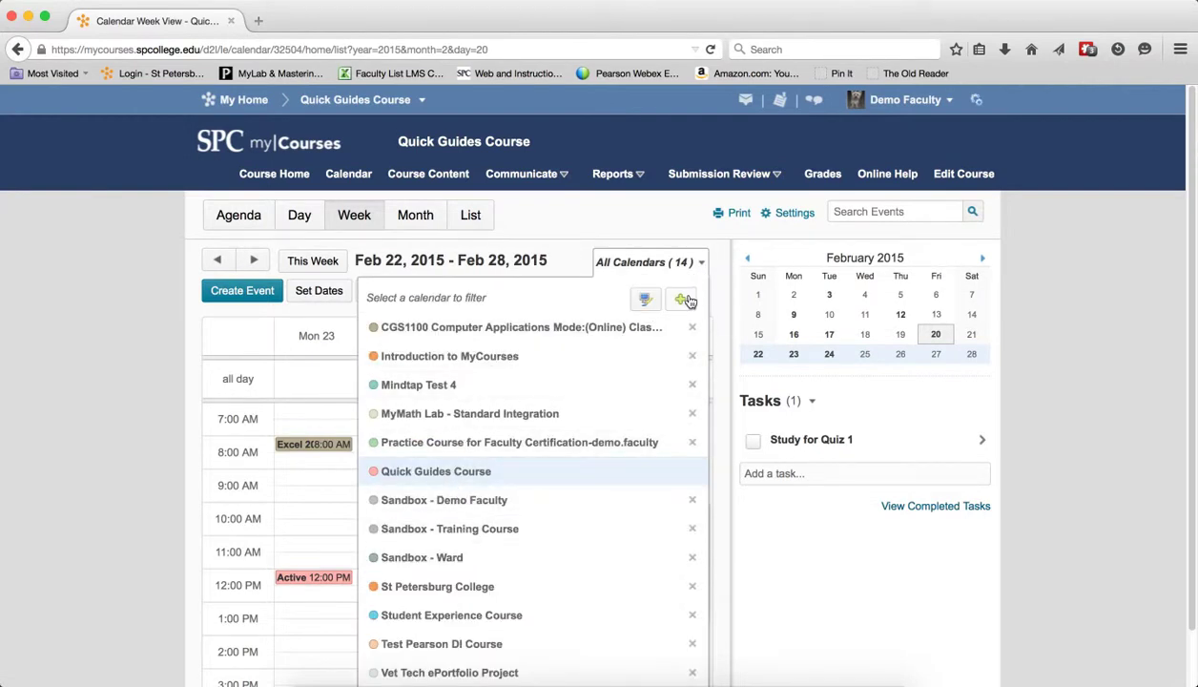
{"action": "left_click", "coordinate": [480, 471]}
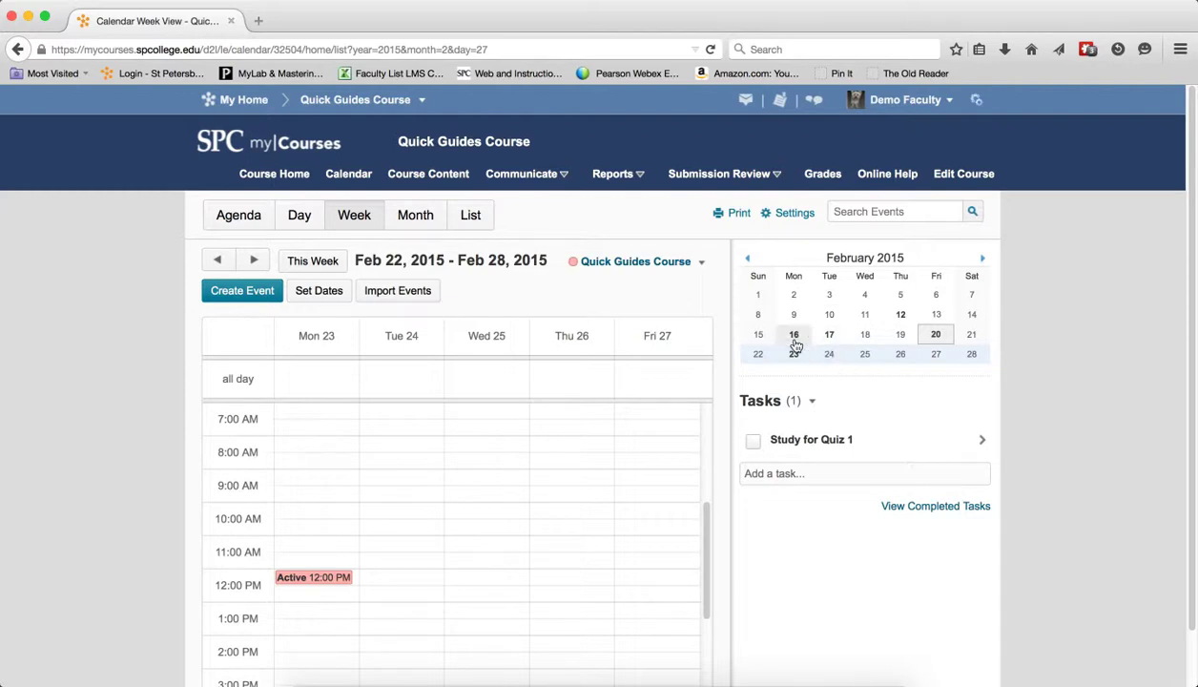
{"action": "left_click", "coordinate": [827, 346]}
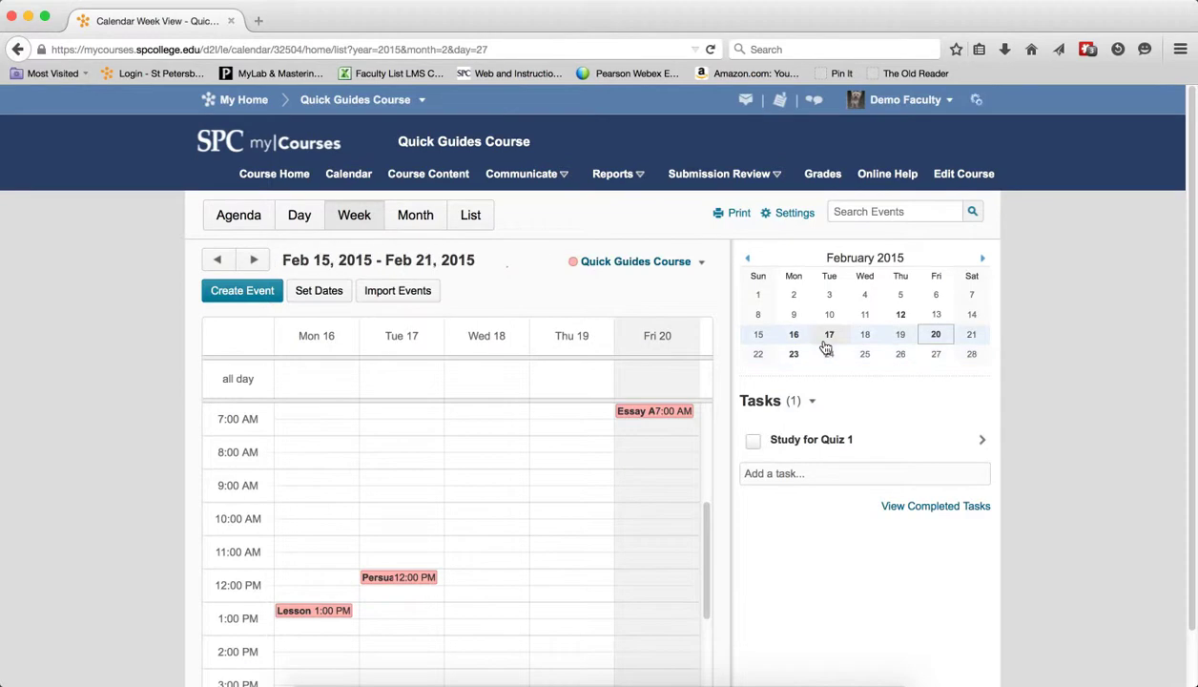
View Feb 17 and Feb 27, 2015 in the day view and return to the week of Feb 15 to Feb 21
{"action": "left_click", "coordinate": [311, 215]}
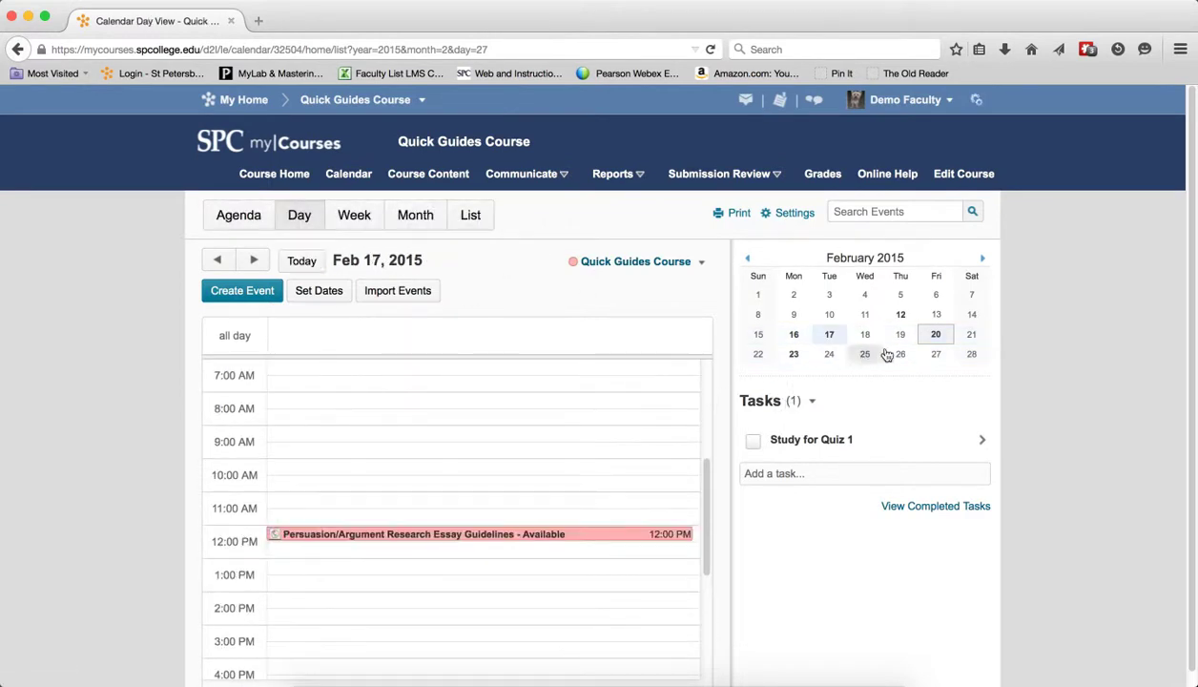
{"action": "left_click", "coordinate": [935, 355]}
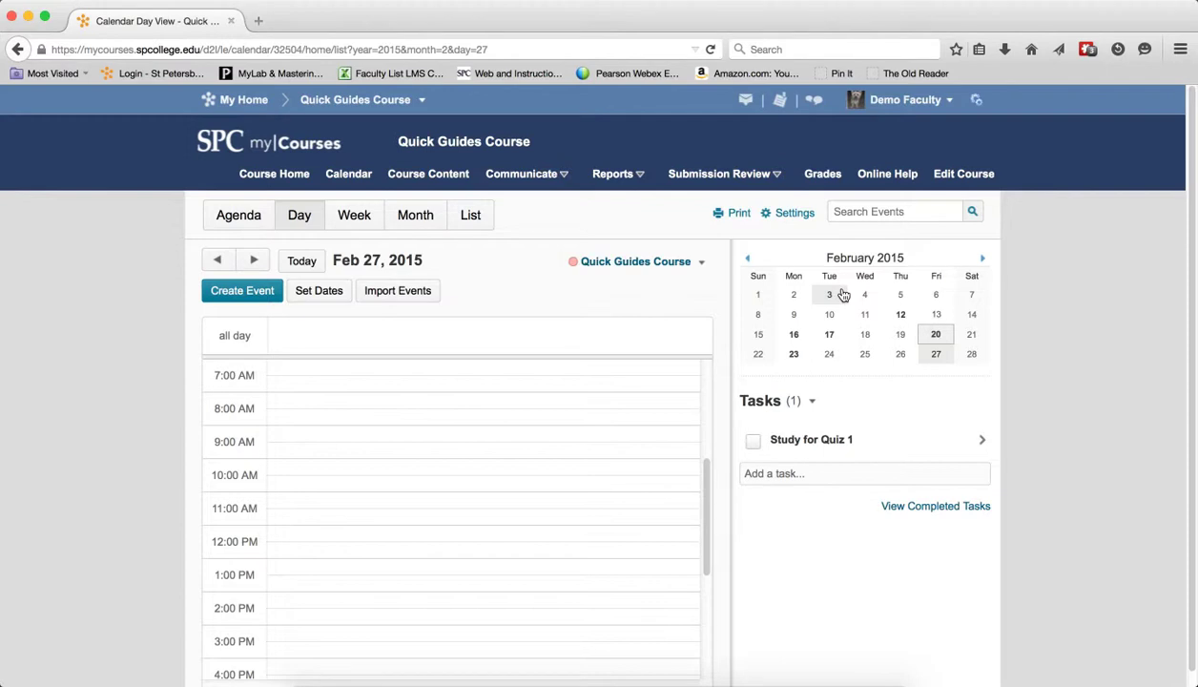
{"action": "left_click", "coordinate": [367, 216]}
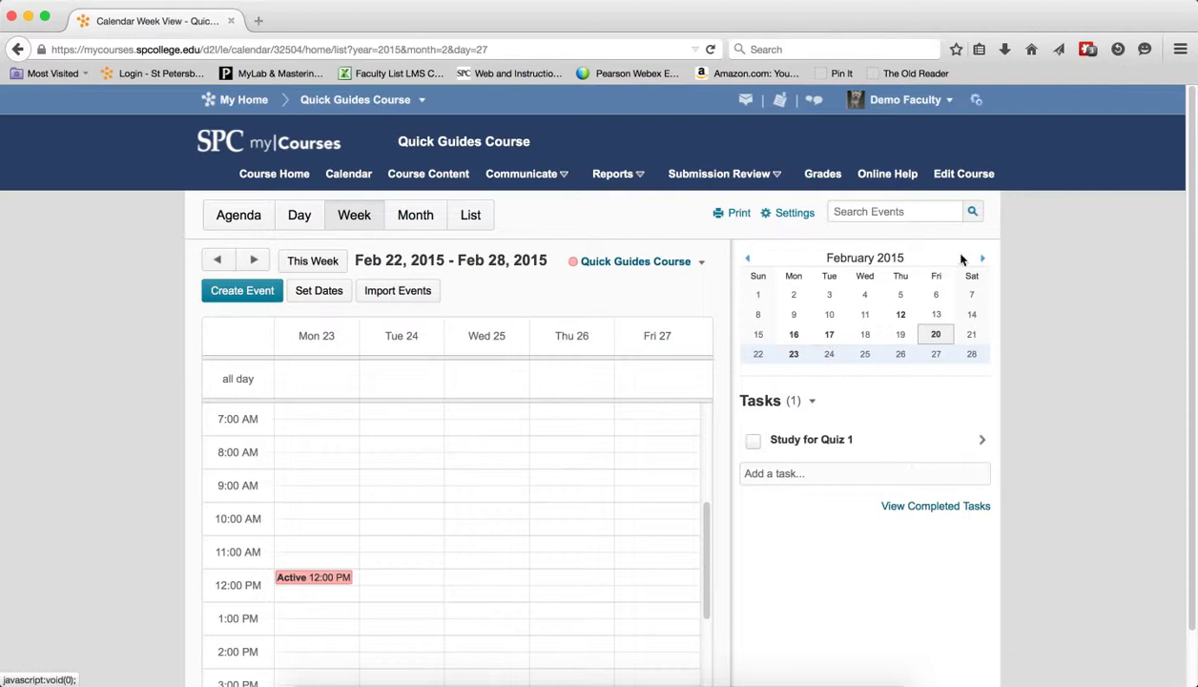
{"action": "left_click", "coordinate": [973, 336]}
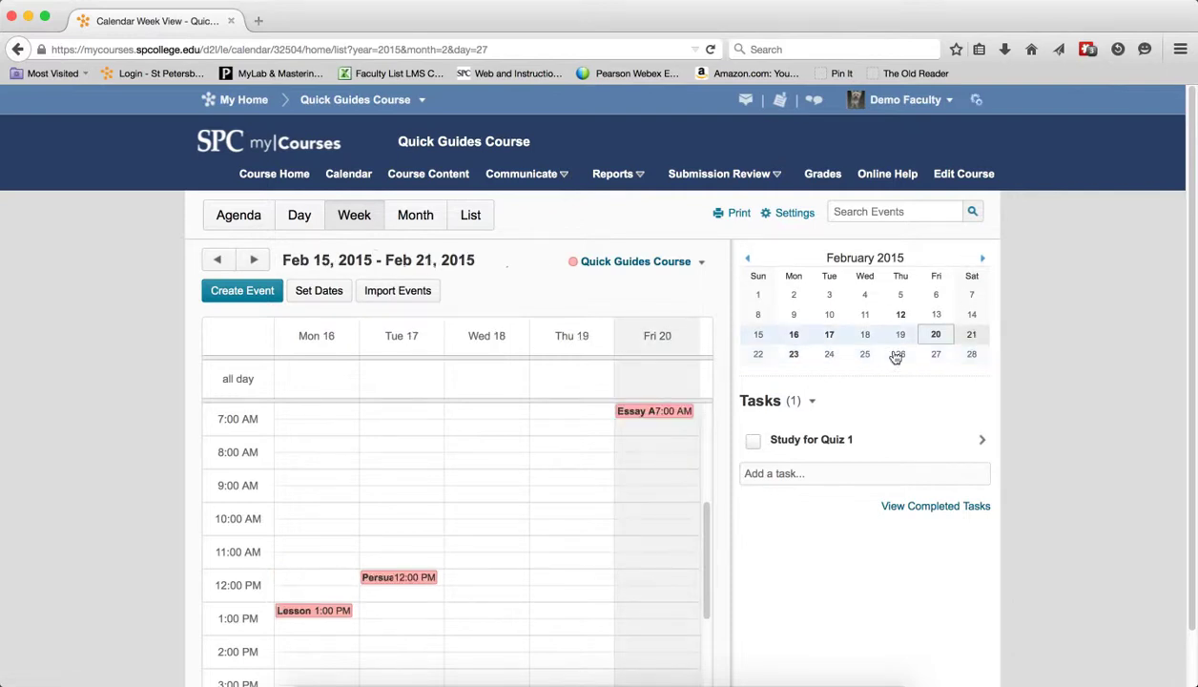
Switch to the month view and browse the mini calendar forward to March 2015 and back to February
{"action": "left_click", "coordinate": [427, 219]}
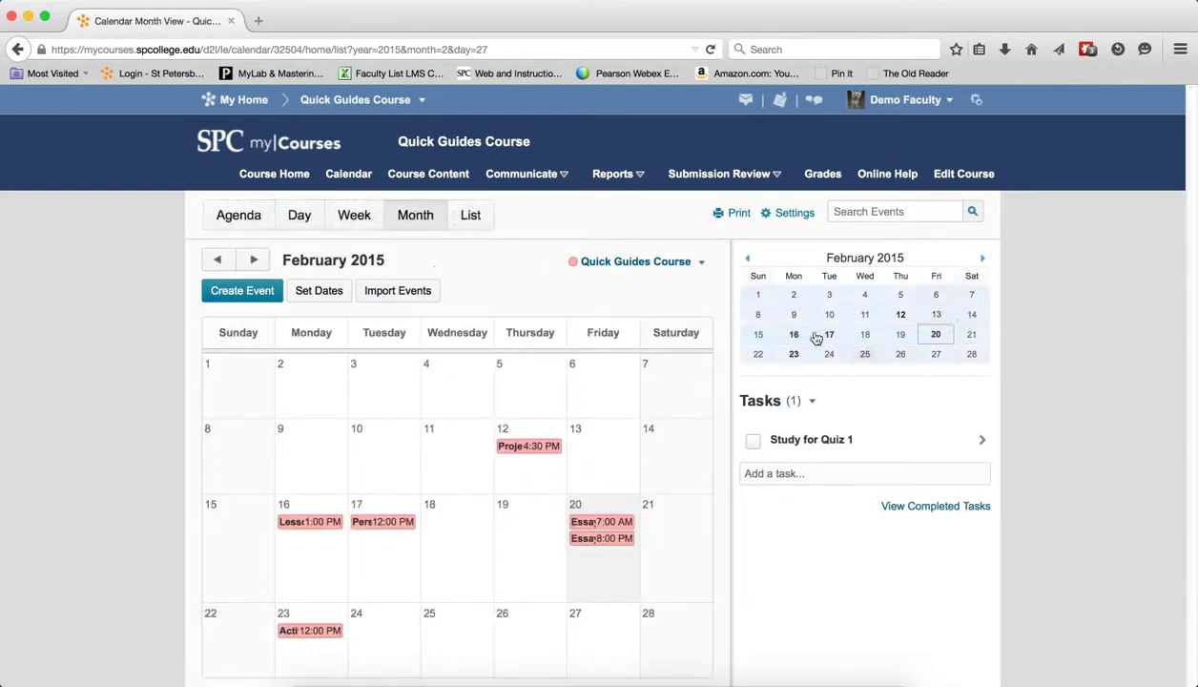
{"action": "left_click", "coordinate": [983, 259]}
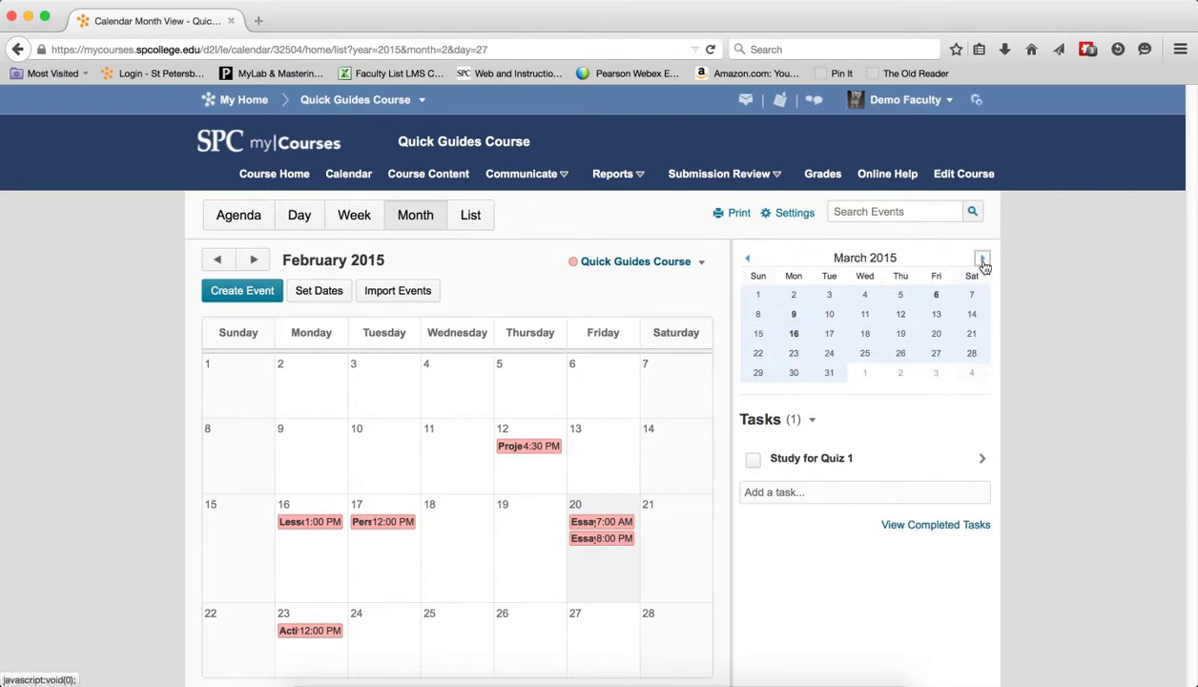
{"action": "left_click", "coordinate": [747, 257]}
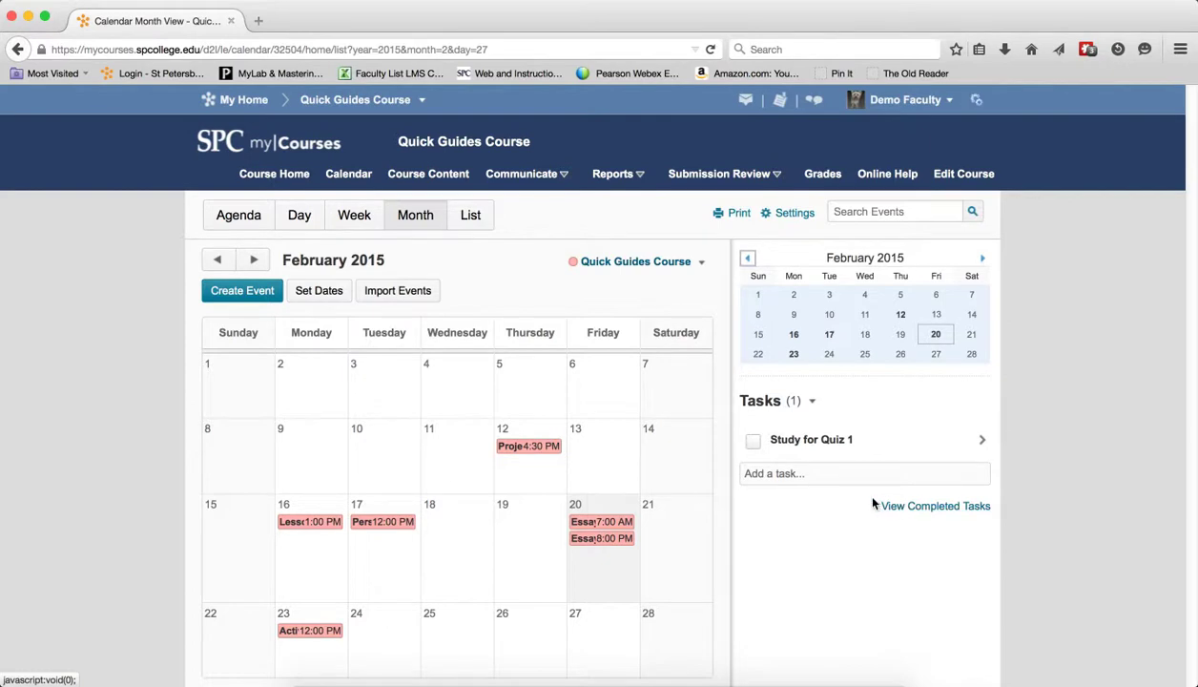
Mark the task "Study for Quiz 1" as complete and view the completed tasks
{"action": "left_click", "coordinate": [756, 444]}
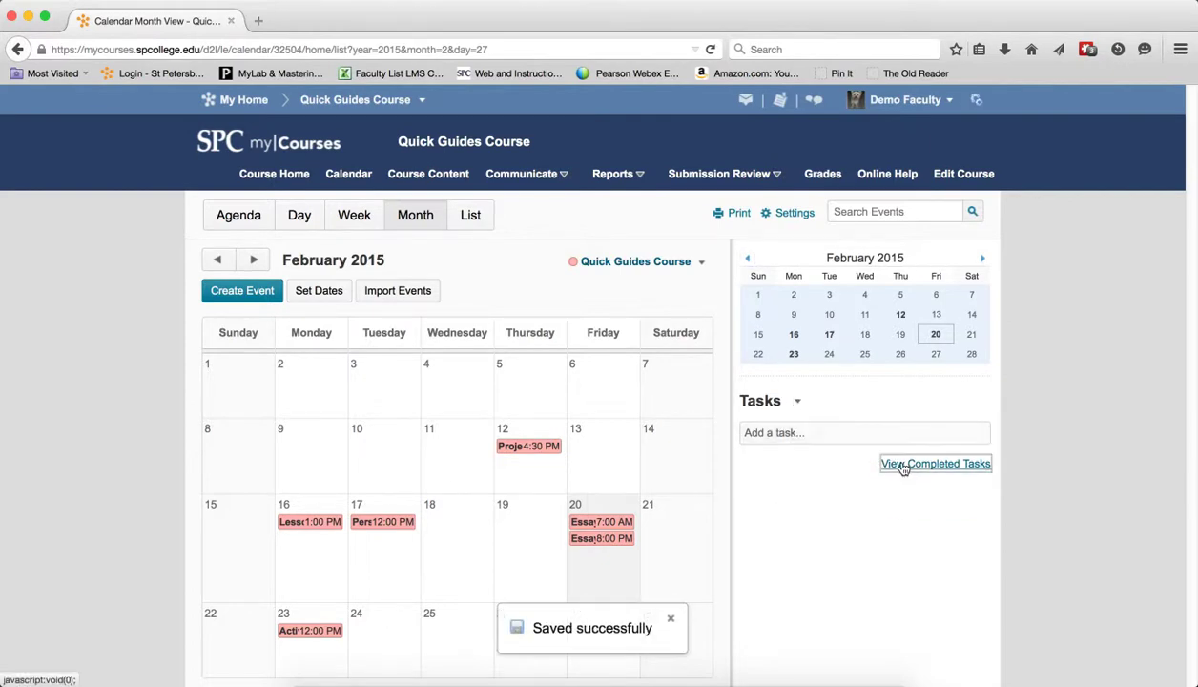
{"action": "left_click", "coordinate": [909, 464]}
{"action": "scroll", "coordinate": [910, 506], "scroll_direction": "down", "scroll_amount": 1}
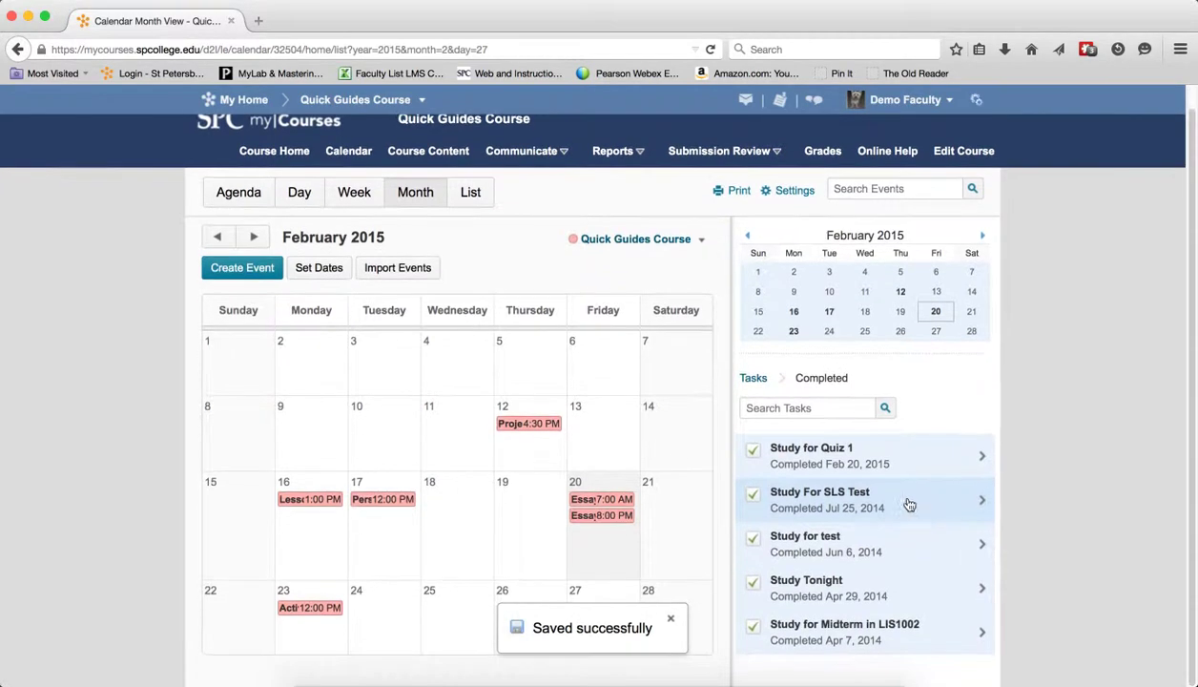
Reopen the completed task "Study for Quiz 1", view the details of "Study For SLS Test" and return to the main task list
{"action": "left_click", "coordinate": [753, 450]}
{"action": "left_click", "coordinate": [821, 470]}
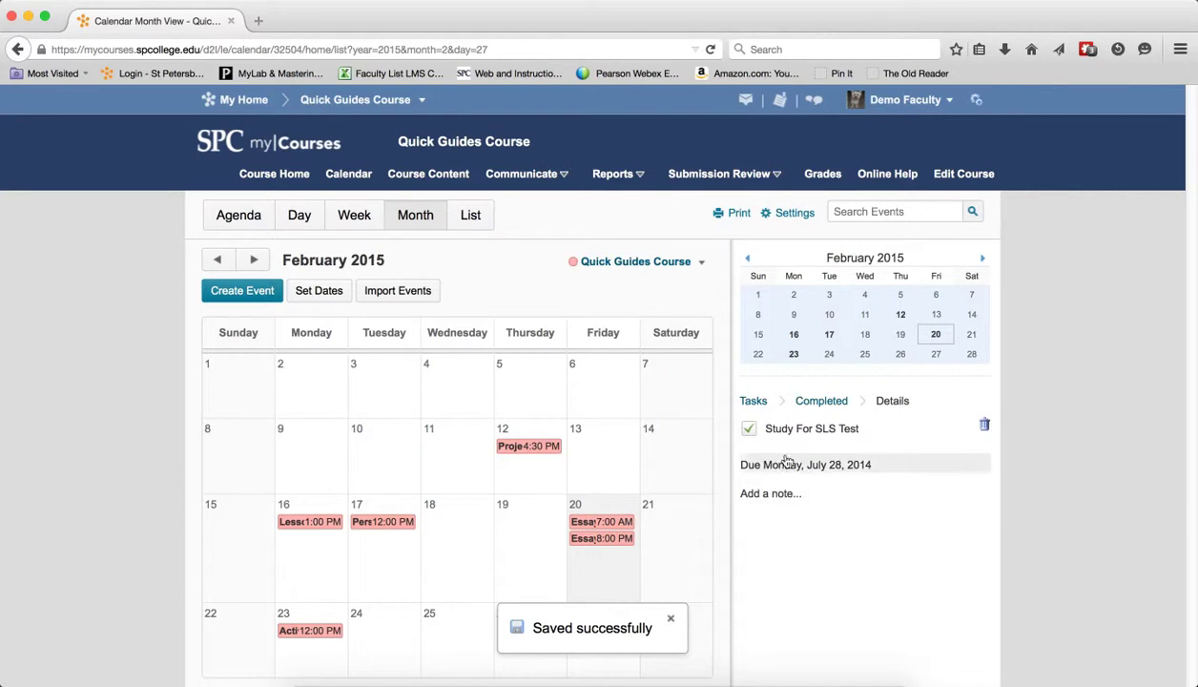
{"action": "left_click", "coordinate": [806, 401]}
{"action": "left_click", "coordinate": [762, 406]}
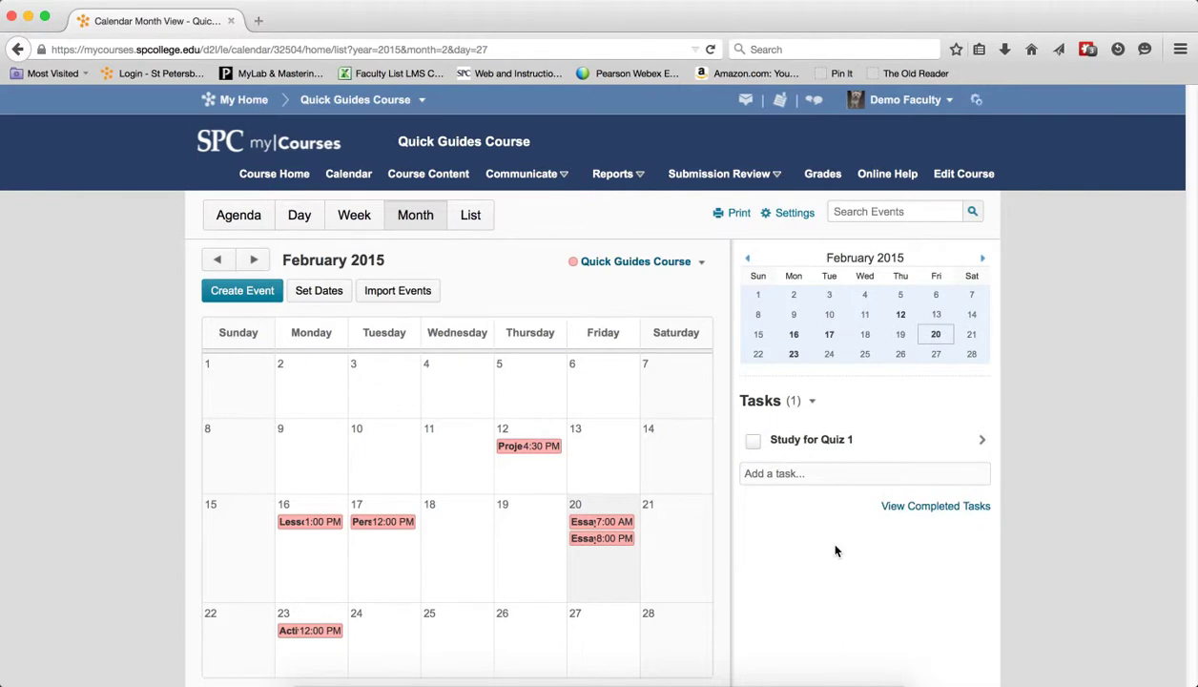